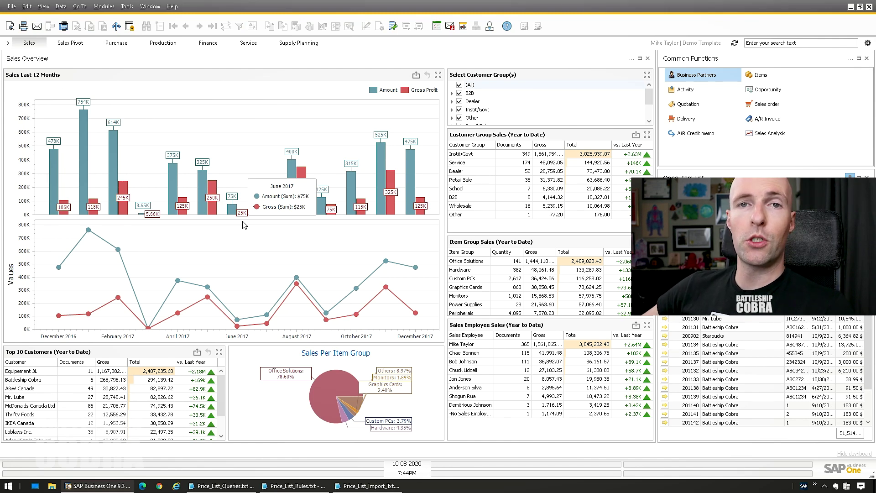
# - Open Import from Excel under Administration > Data Import/Export > Data Import
pyautogui.moveTo(196, 112)
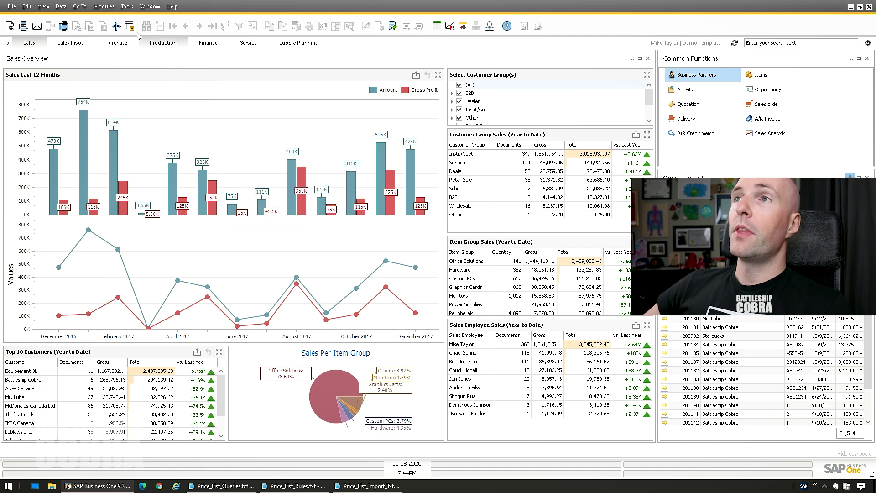
pyautogui.click(104, 6)
pyautogui.moveTo(132, 21)
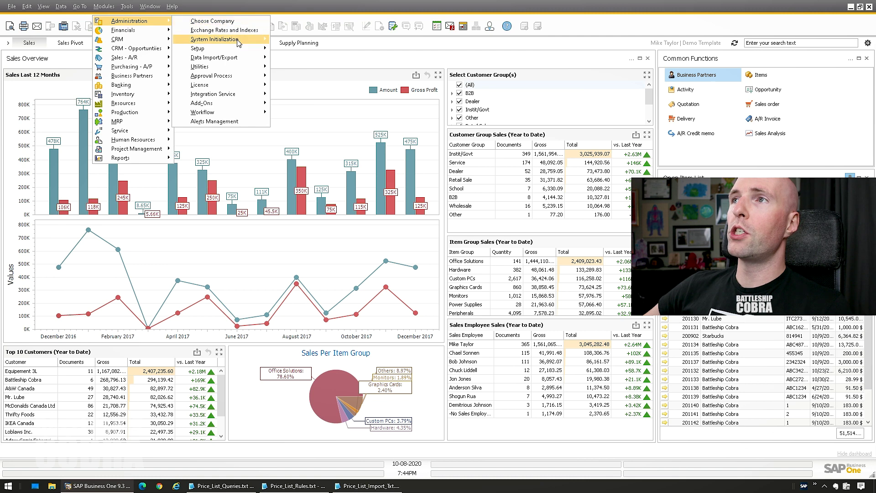
pyautogui.moveTo(218, 59)
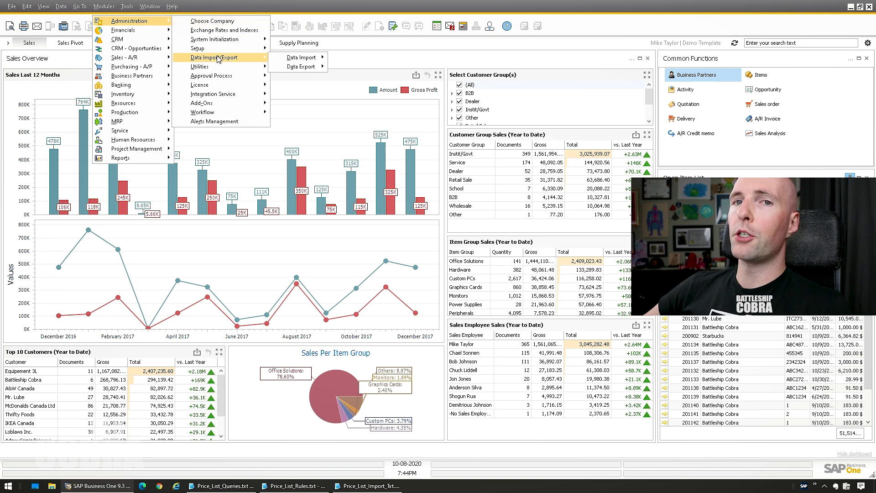
pyautogui.moveTo(302, 59)
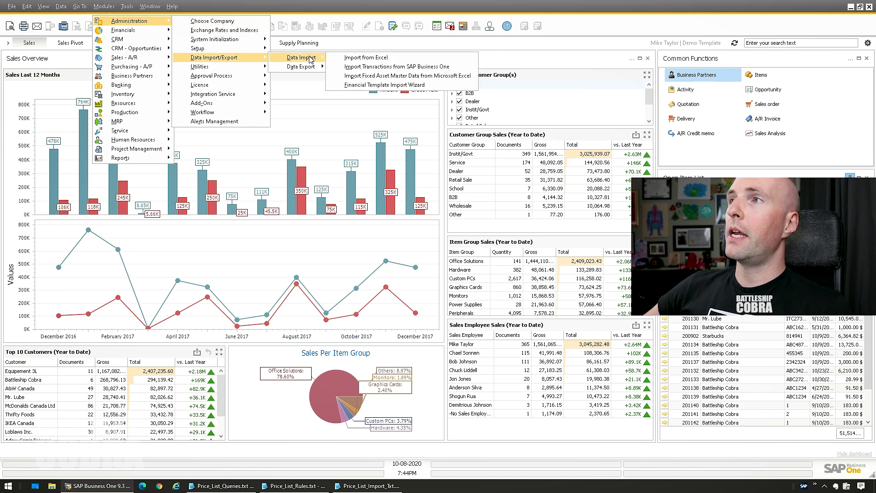
pyautogui.click(374, 58)
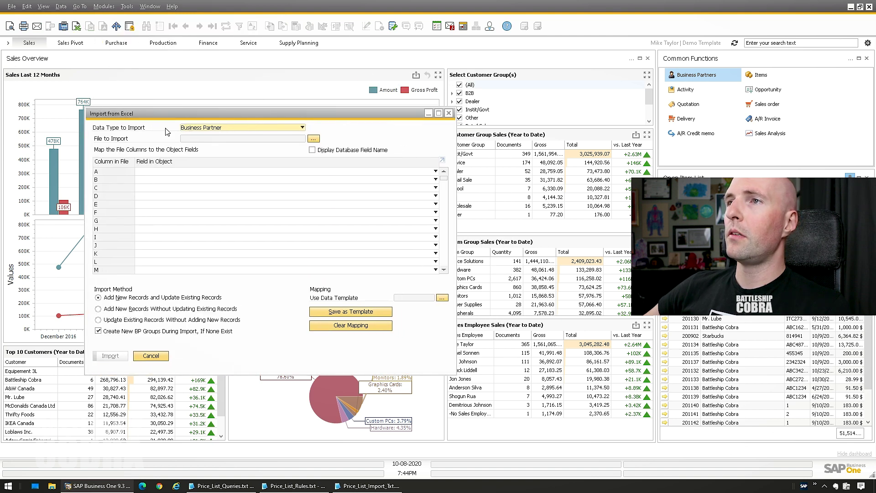
# - Choose Price List as the data type, mapping column A to Price List No. and B to Item No
pyautogui.click(212, 130)
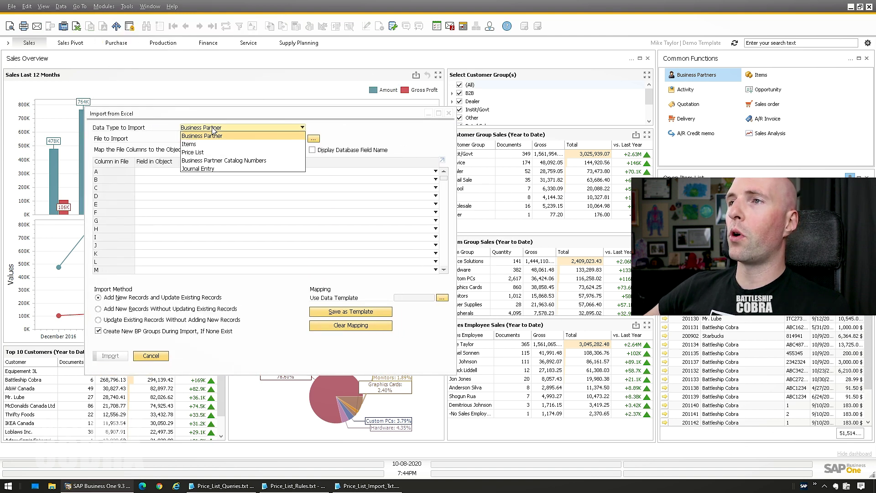
pyautogui.click(203, 157)
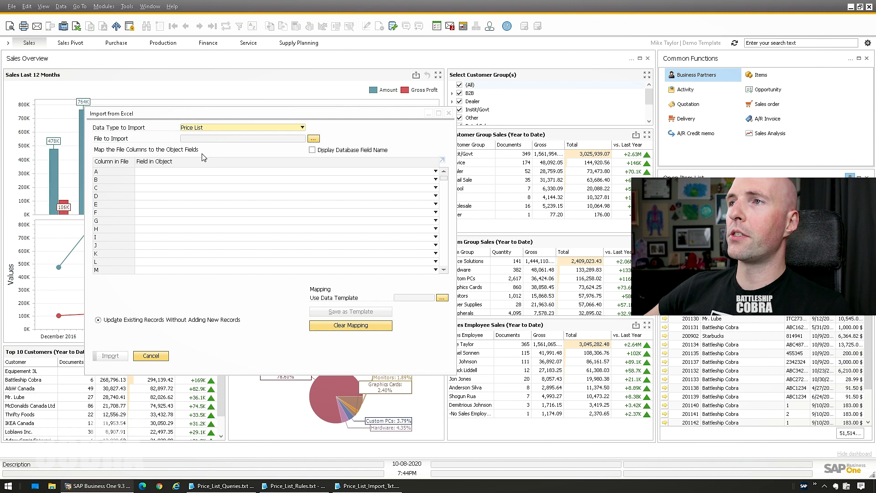
pyautogui.click(148, 173)
pyautogui.click(153, 188)
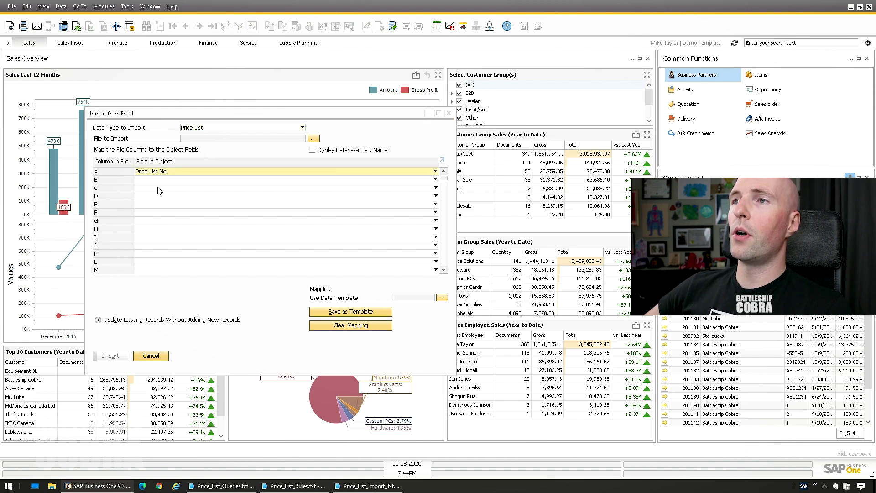
pyautogui.click(153, 179)
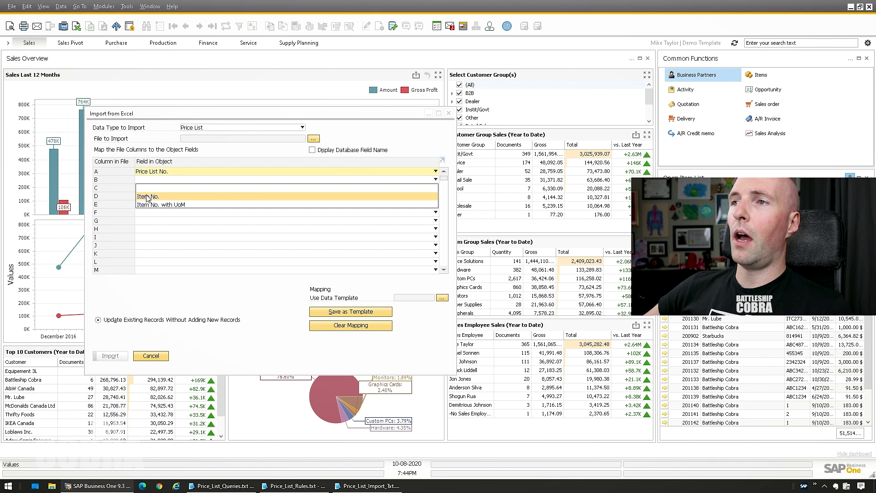
pyautogui.click(153, 197)
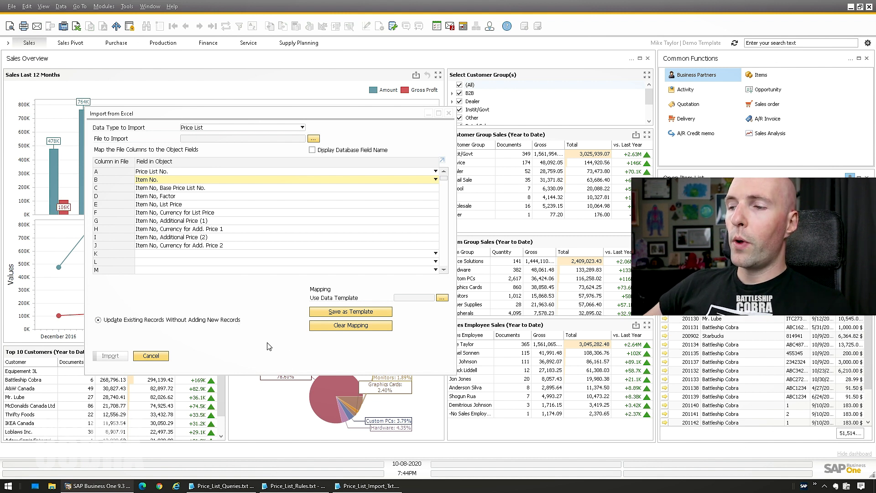
# - Select the SQL price list query in Price_List_Queries.txt, then return to SAP Business One
pyautogui.click(227, 486)
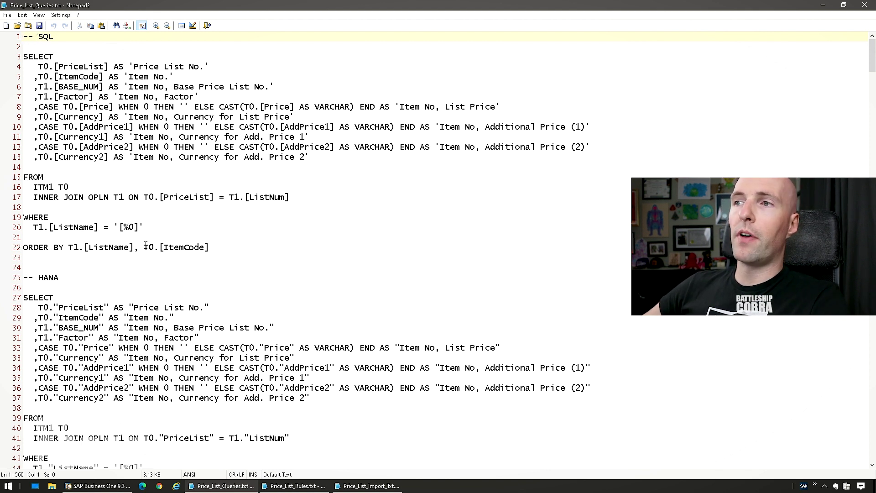
pyautogui.moveTo(211, 248); pyautogui.dragTo(5, 60)
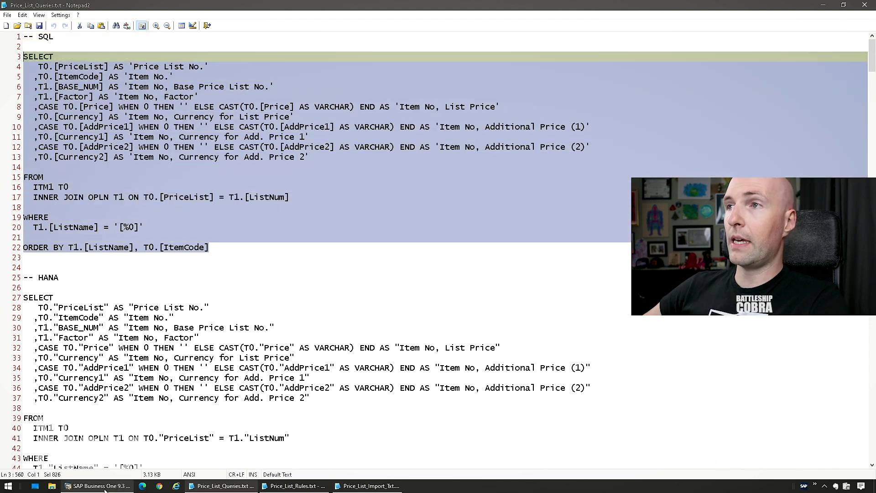
pyautogui.click(122, 486)
# - Open the Query Generator's query preview and make its SQL text editable
pyautogui.click(124, 7)
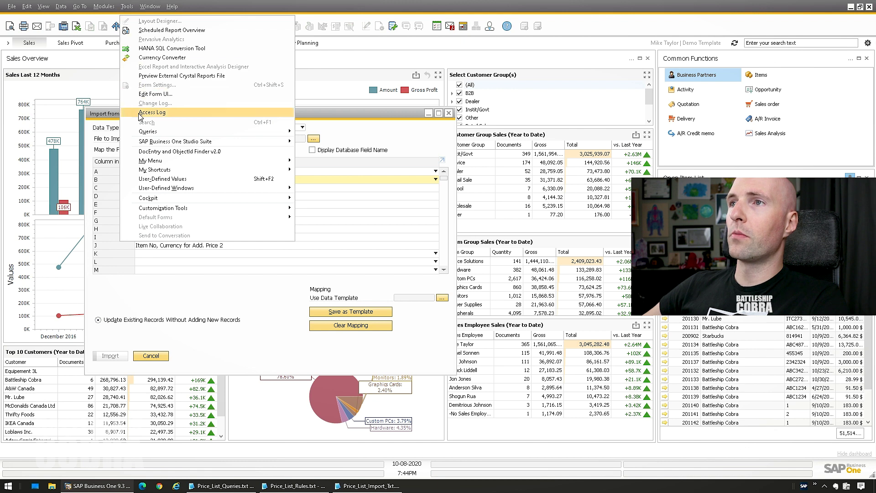
pyautogui.moveTo(144, 131)
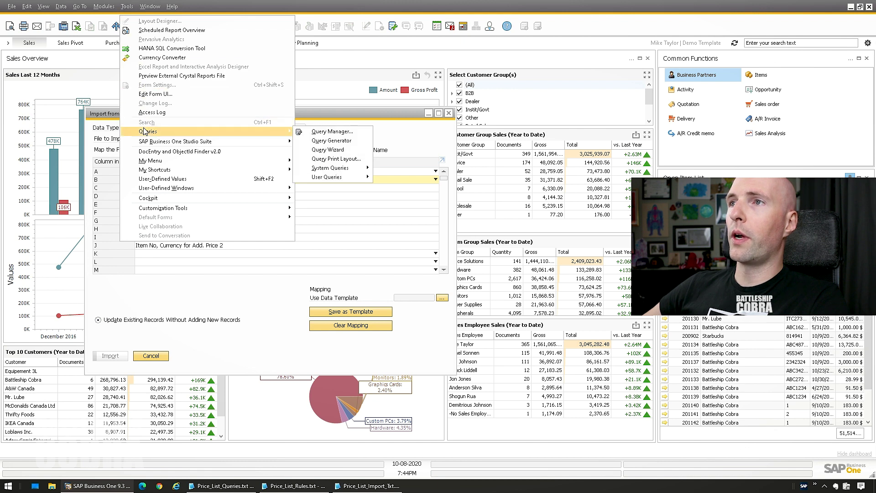
pyautogui.click(335, 141)
pyautogui.click(116, 267)
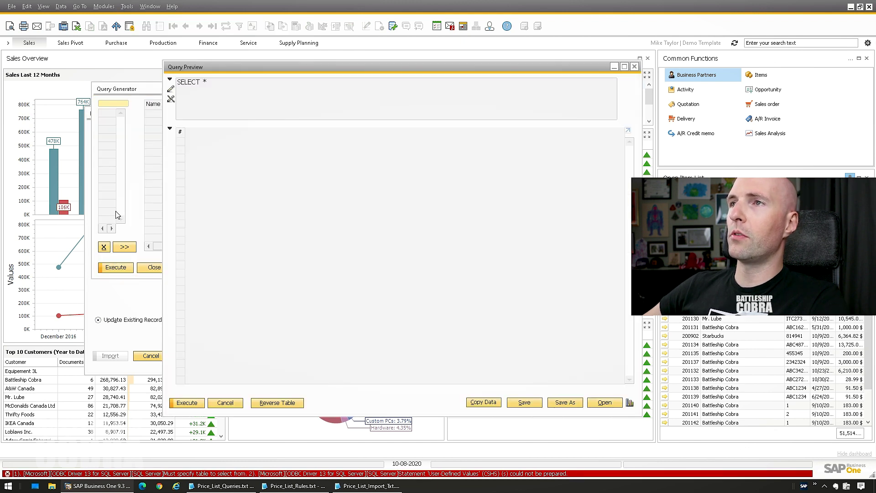
pyautogui.click(117, 215)
pyautogui.click(172, 93)
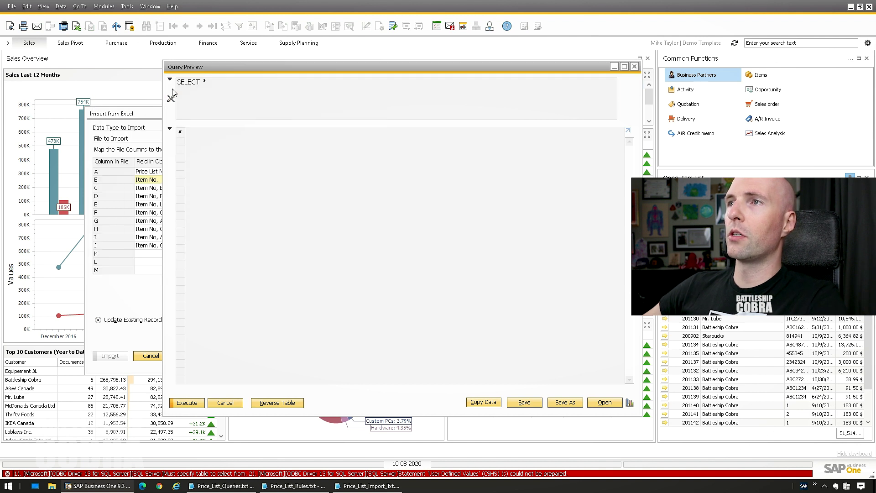
pyautogui.click(172, 92)
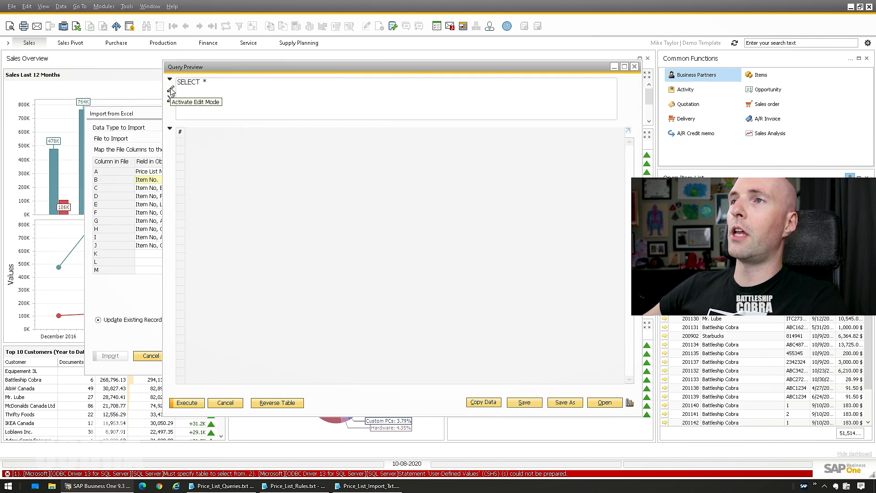
# - Replace the SELECT * placeholder with the pasted price list query
pyautogui.click(223, 91)
pyautogui.hotkey('ctrl', 'a')
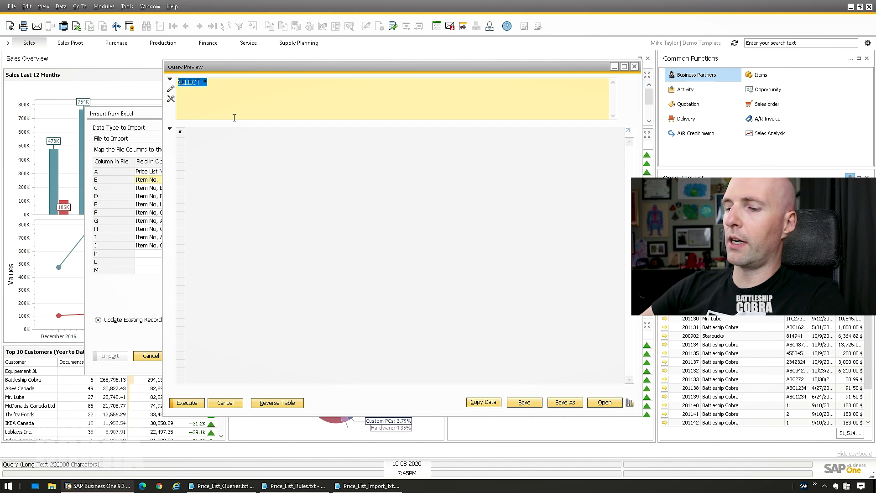
pyautogui.press('BackSpace')
pyautogui.hotkey('ctrl', 'v')
pyautogui.scroll(5, 234, 109)
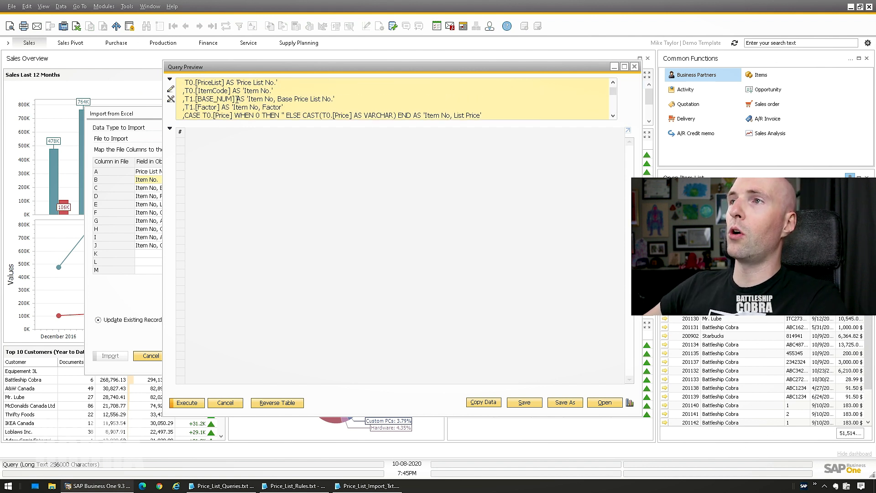
# - Toggle the query text and results panes to review the full pasted query
pyautogui.click(170, 129)
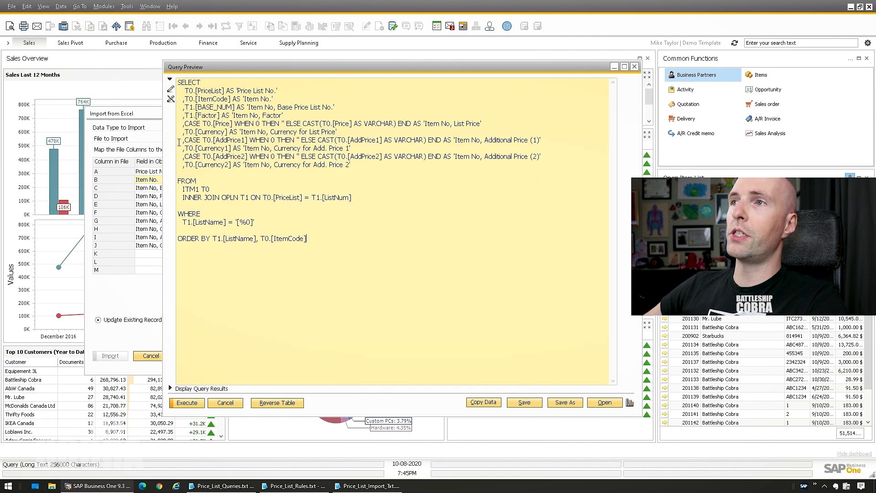
pyautogui.click(232, 487)
pyautogui.hotkey('alt', 'Tab')
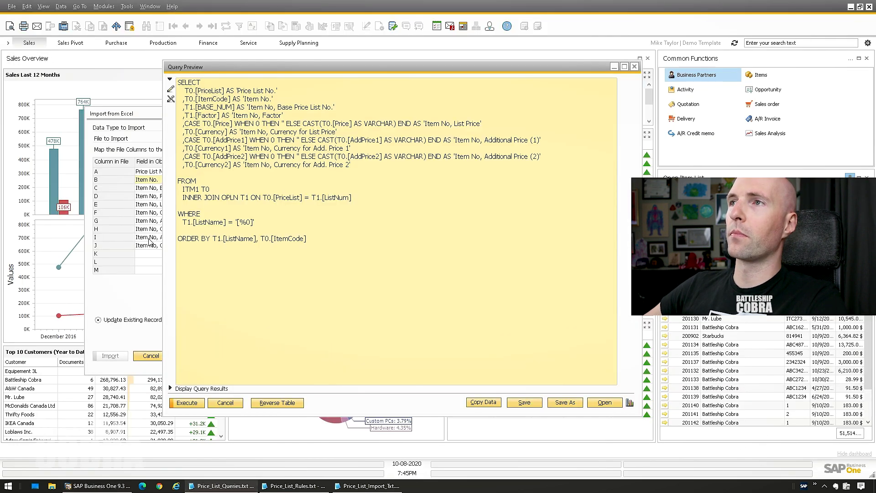
pyautogui.click(170, 80)
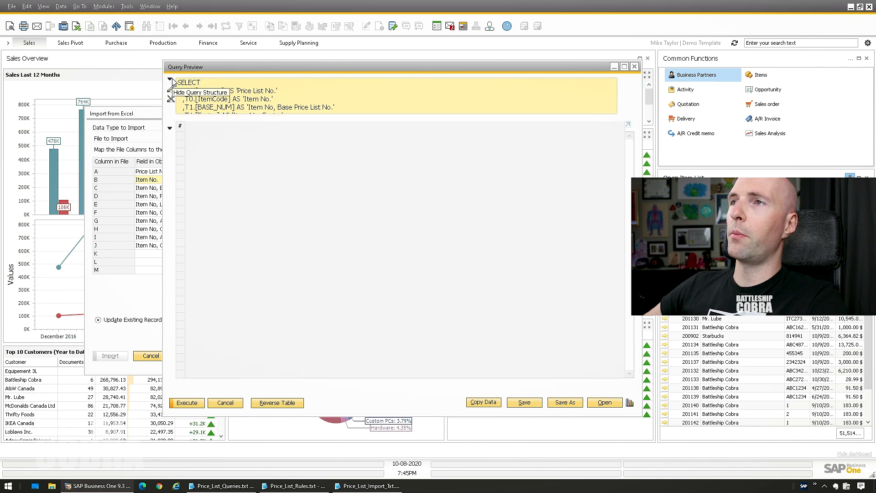
pyautogui.click(171, 81)
pyautogui.click(171, 80)
pyautogui.click(171, 81)
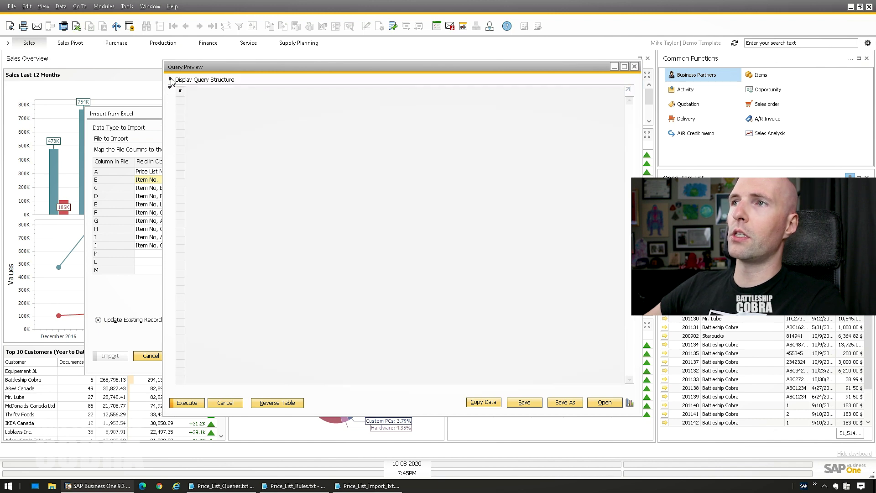
pyautogui.click(171, 80)
pyautogui.click(170, 80)
pyautogui.click(170, 81)
pyautogui.click(171, 81)
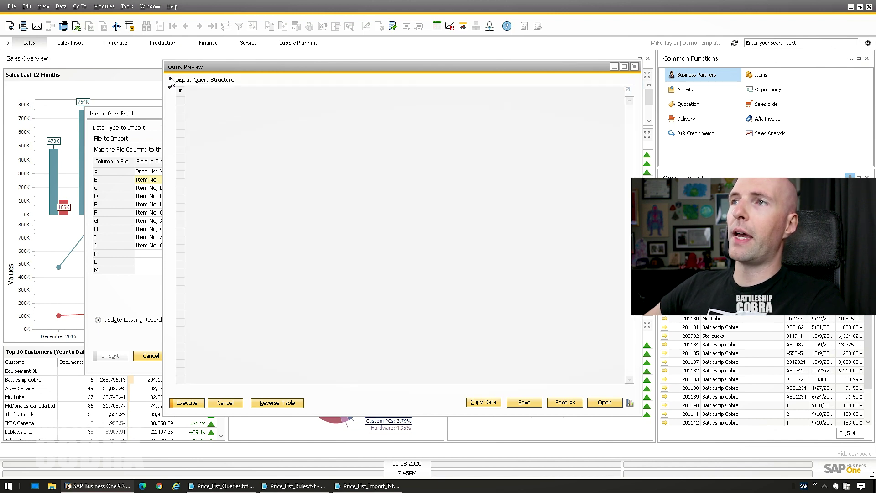
pyautogui.click(171, 81)
pyautogui.click(171, 123)
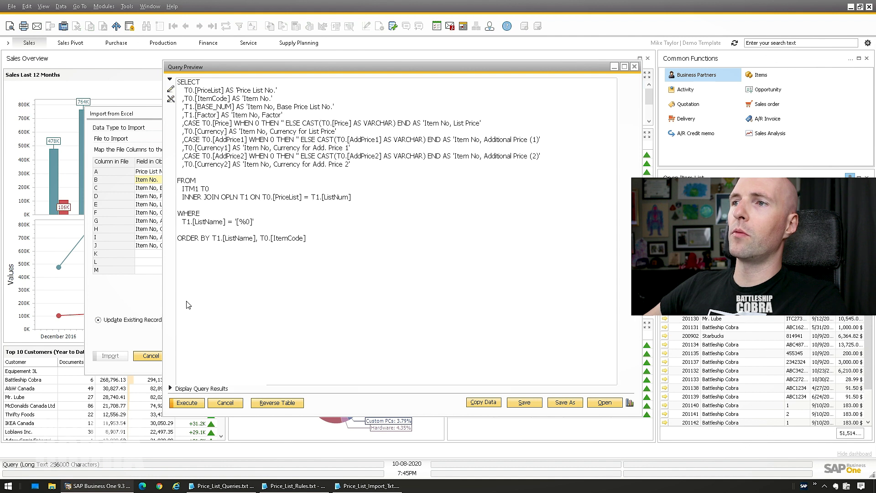
pyautogui.click(170, 389)
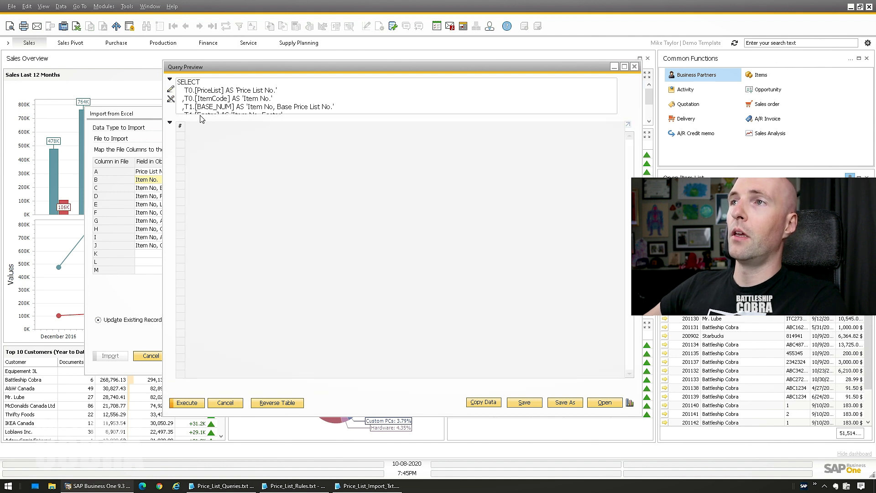
# - Execute the query with 1.Sales Price List chosen as the price list criterion
pyautogui.click(187, 403)
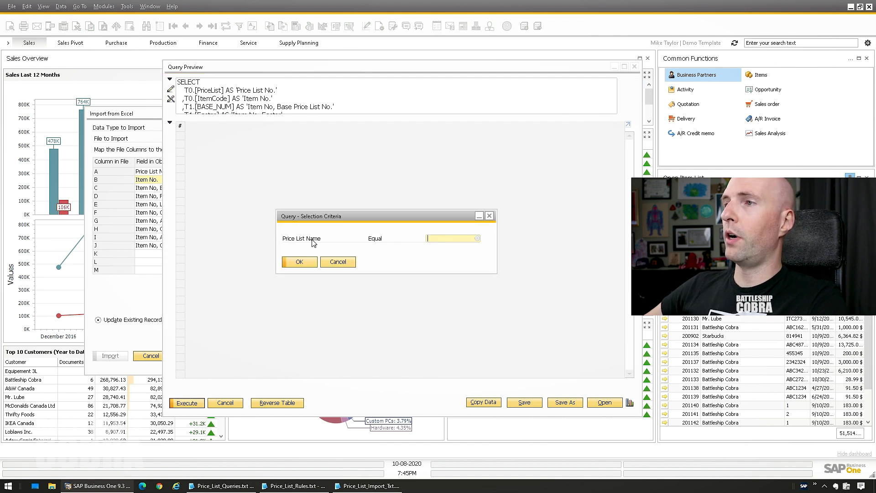
pyautogui.click(478, 240)
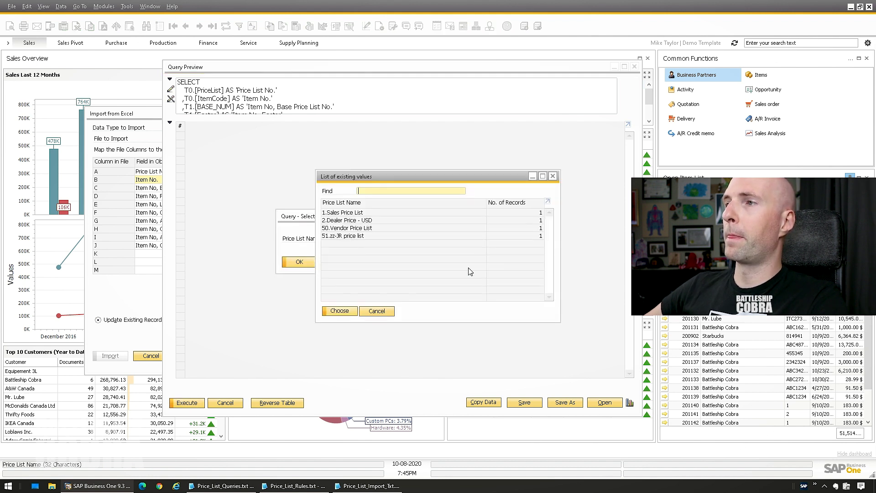
pyautogui.doubleClick(340, 214)
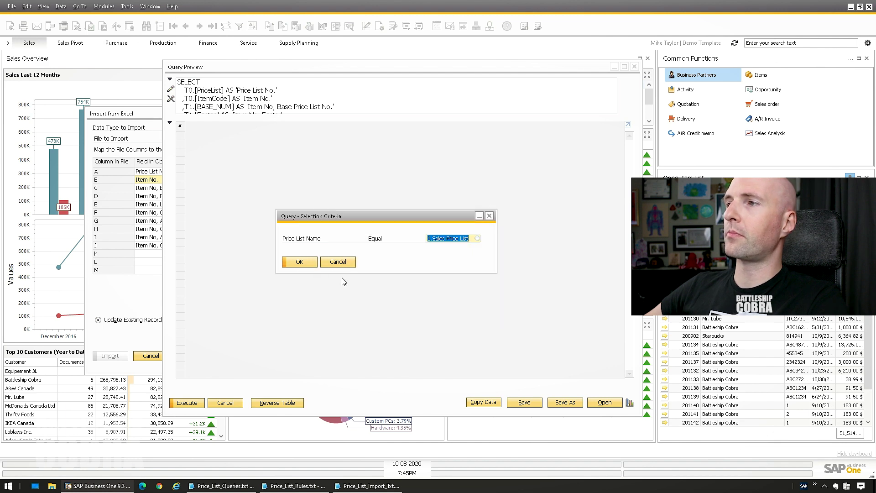
pyautogui.click(299, 262)
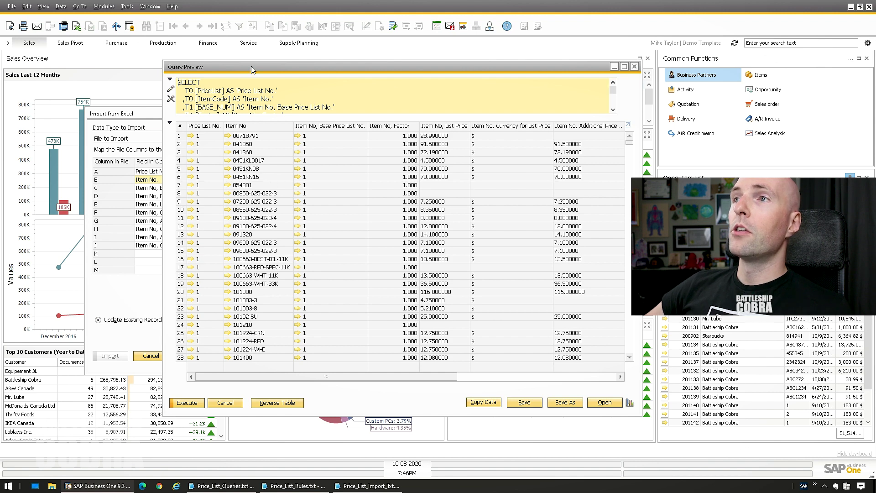
# - Copy the entire Query Preview results grid with Copy Table
pyautogui.moveTo(251, 65); pyautogui.dragTo(216, 69)
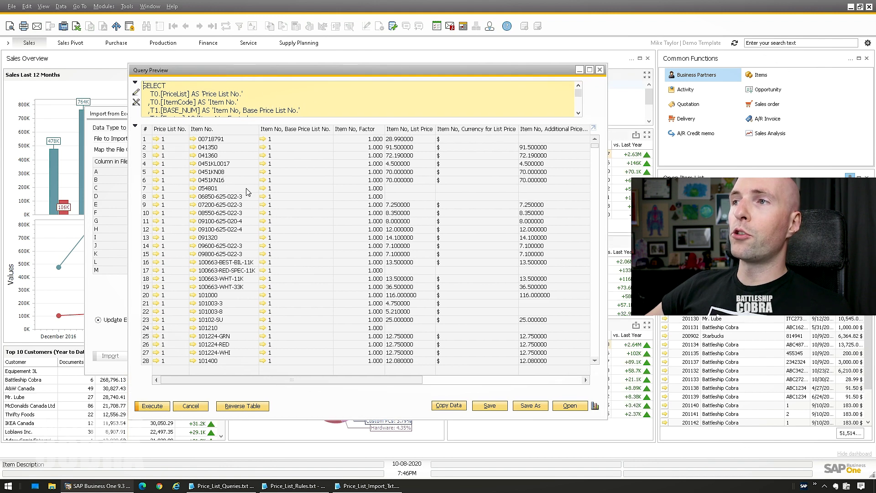
pyautogui.rightClick(318, 208)
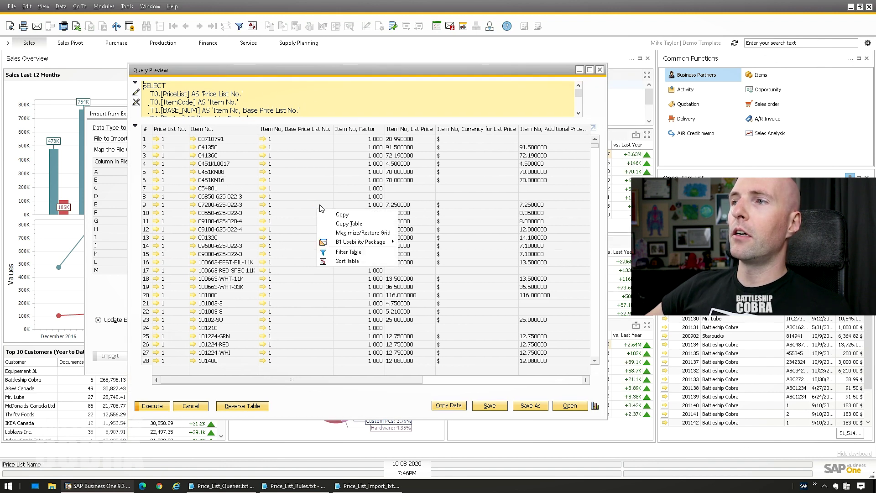
pyautogui.click(349, 224)
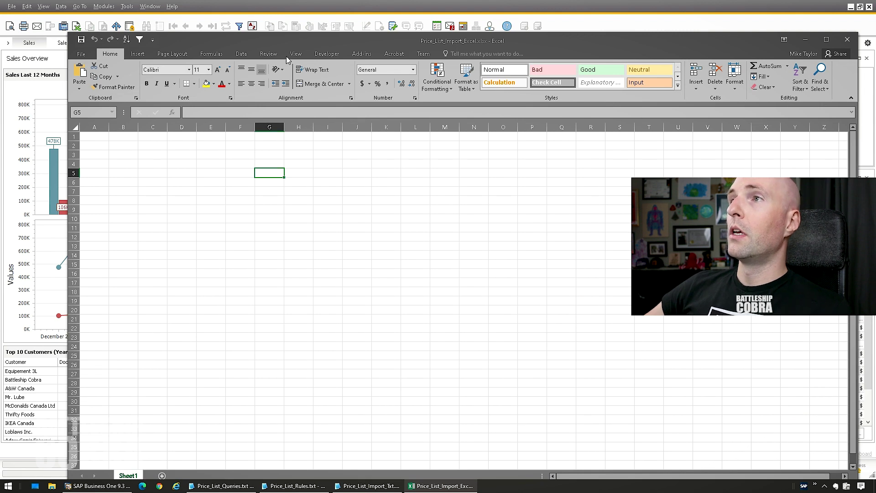
# - Paste the copied price-list table into Sheet1 starting at cell A1
pyautogui.click(91, 136)
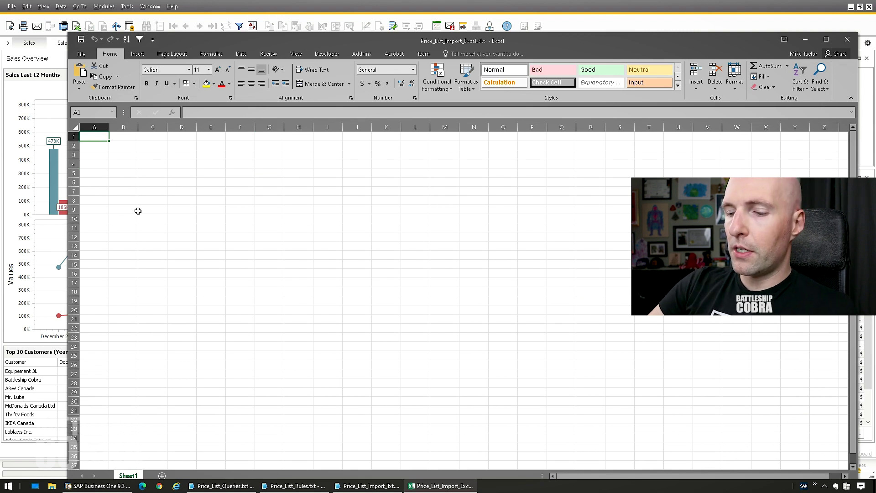
pyautogui.hotkey('ctrl', 'v')
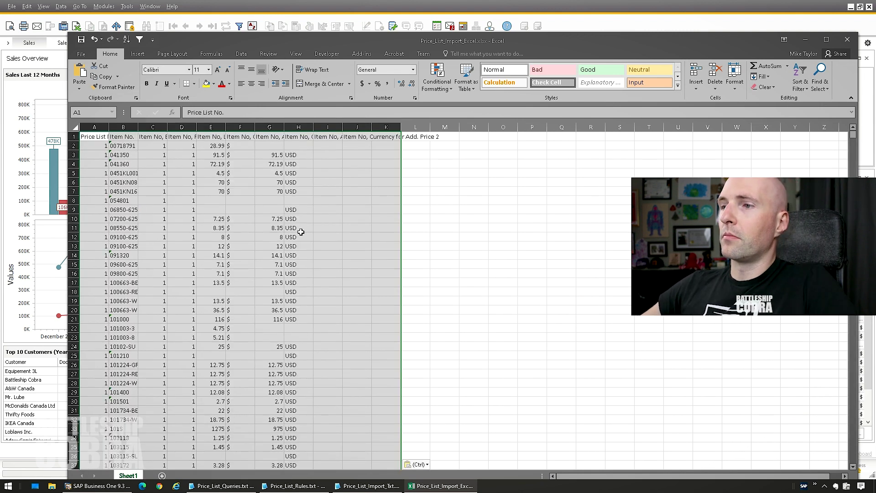
pyautogui.click(297, 228)
pyautogui.hotkey('alt', 'Tab')
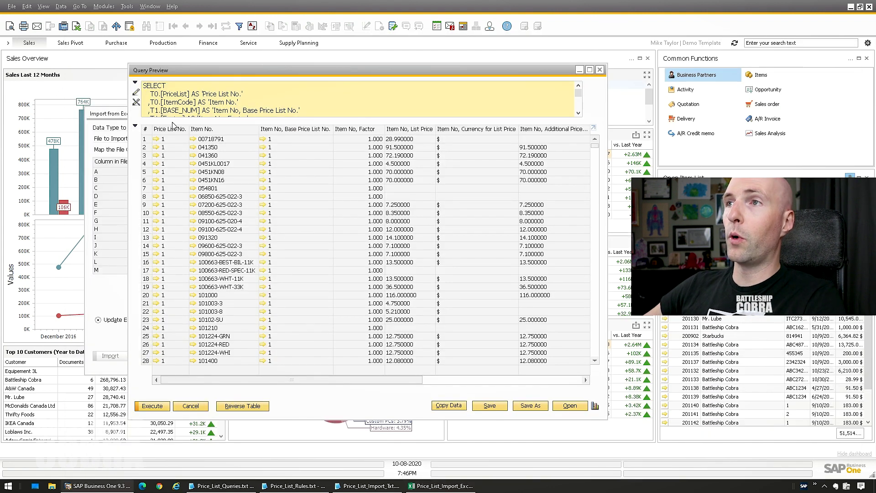
pyautogui.rightClick(217, 168)
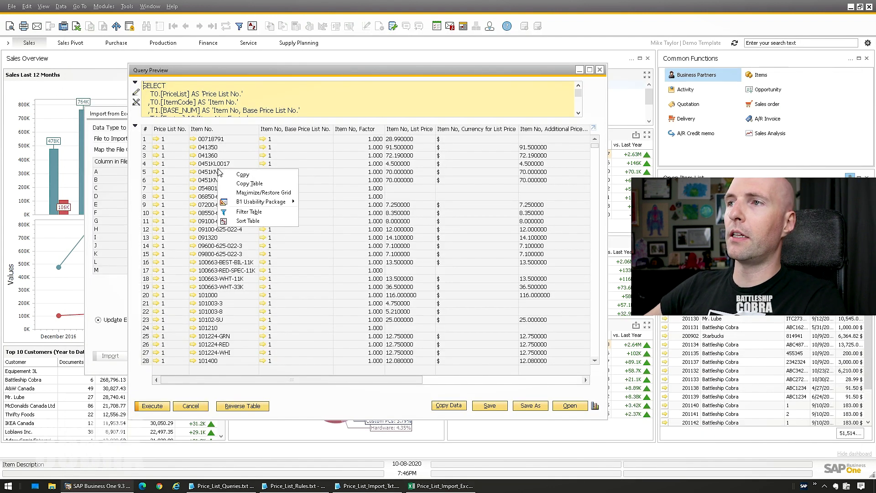
pyautogui.click(453, 487)
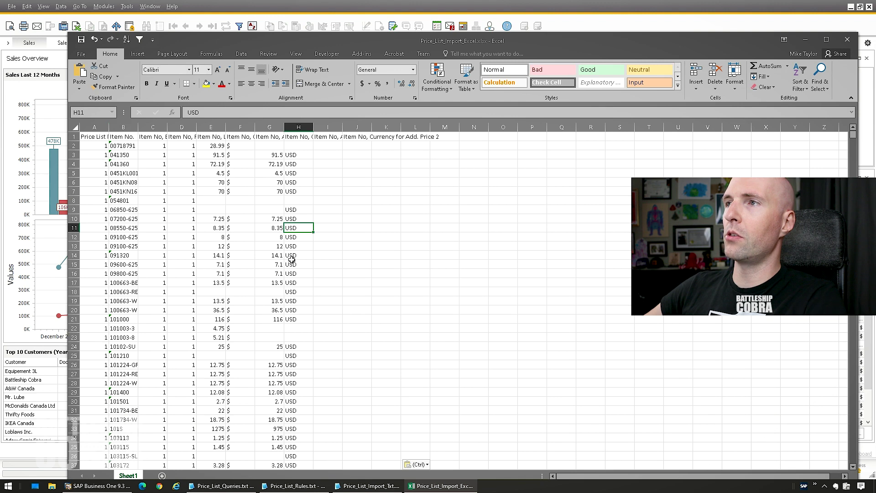
# - Auto-fit columns A through M and maximize the Excel window
pyautogui.click(95, 127)
pyautogui.keyDown('shift'); pyautogui.click(431, 126); pyautogui.keyUp('shift')
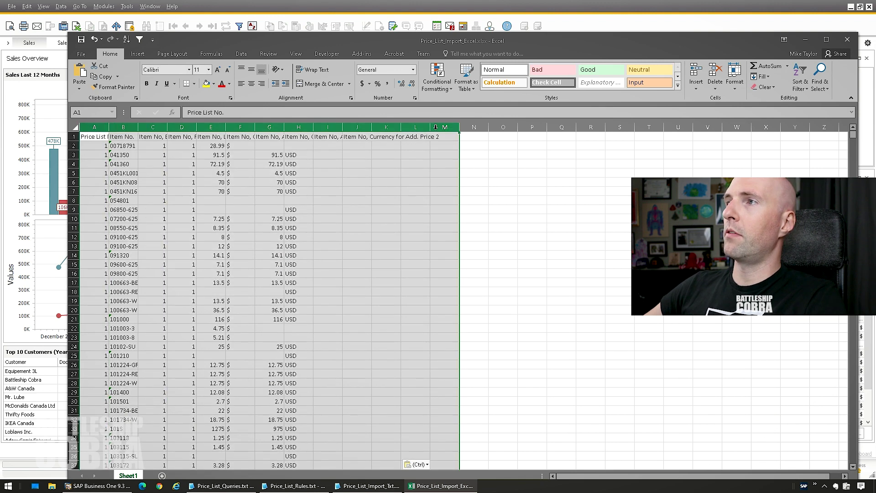
pyautogui.doubleClick(431, 127)
pyautogui.click(433, 245)
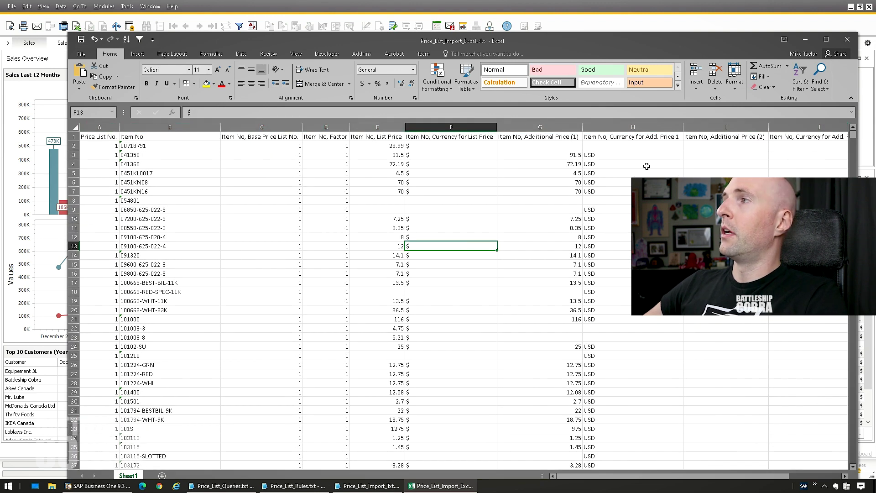
pyautogui.keyDown('ctrl'); pyautogui.scroll(-1, 432, 192); pyautogui.keyUp('ctrl')
pyautogui.keyDown('ctrl'); pyautogui.scroll(1, 457, 186); pyautogui.keyUp('ctrl')
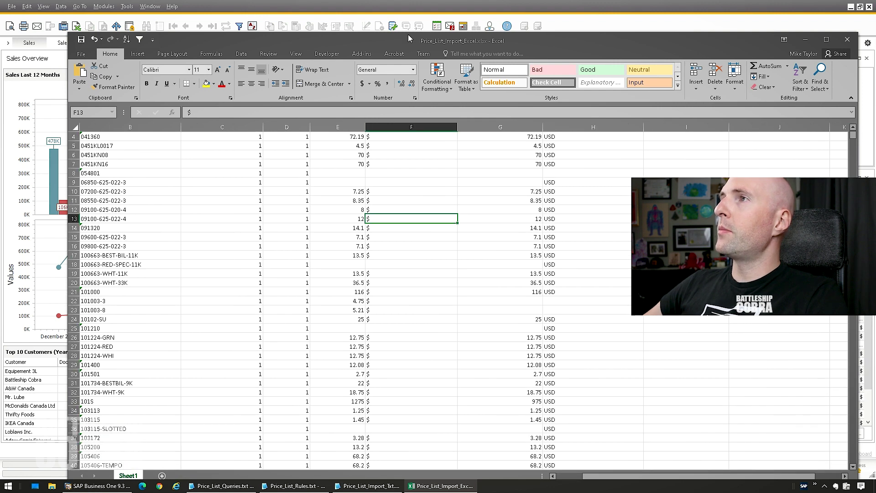
pyautogui.doubleClick(411, 40)
pyautogui.scroll(1, 394, 234)
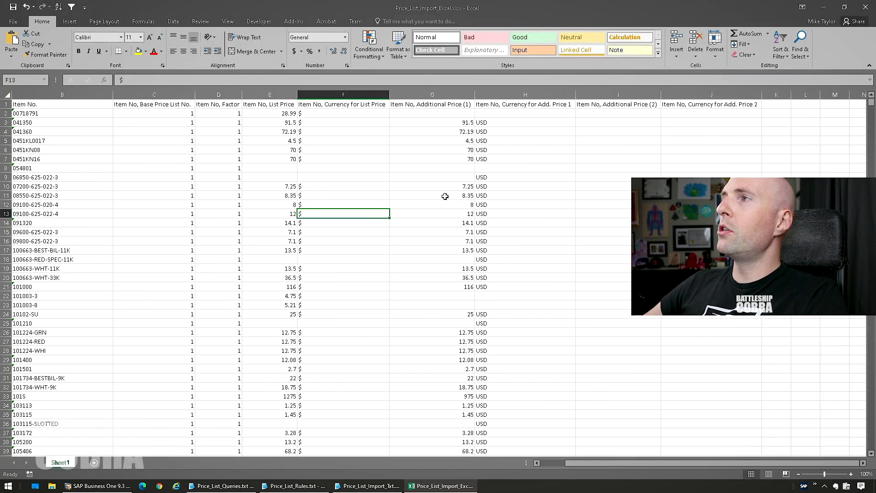
# - Review the list prices in column E, currencies in F and H, and additional prices in G
pyautogui.click(776, 94)
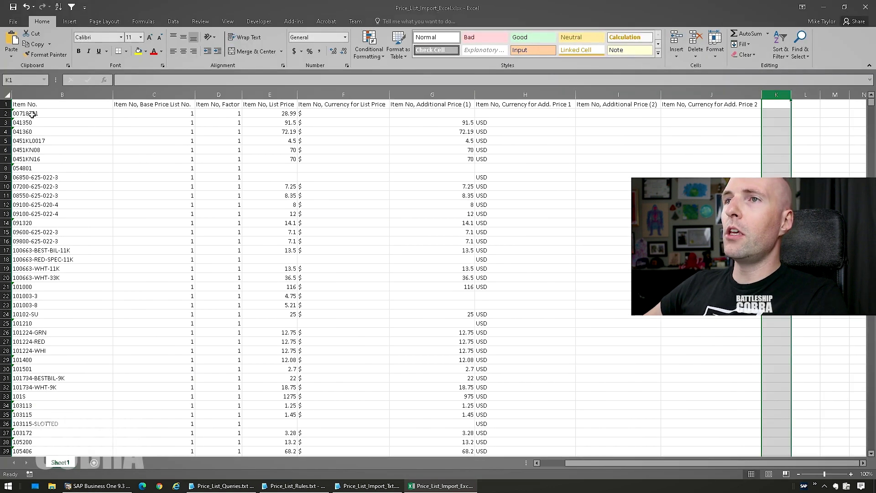
pyautogui.click(547, 464)
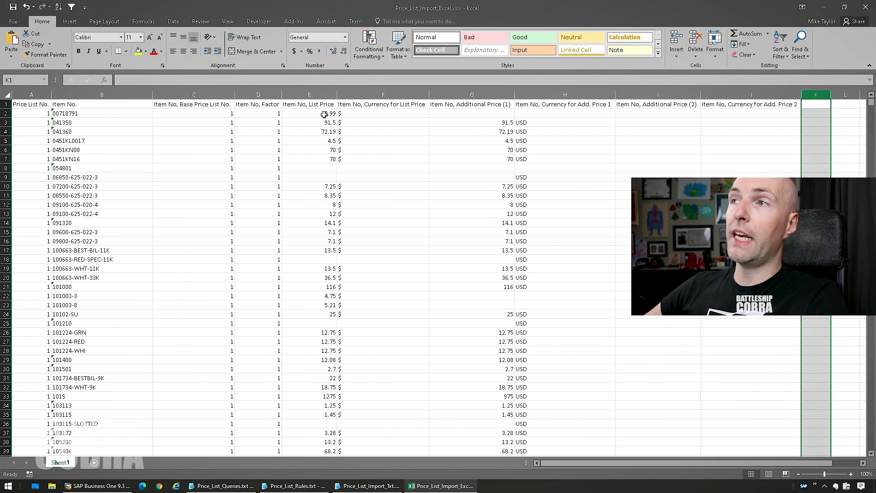
pyautogui.moveTo(323, 114); pyautogui.dragTo(309, 231)
pyautogui.click(310, 204)
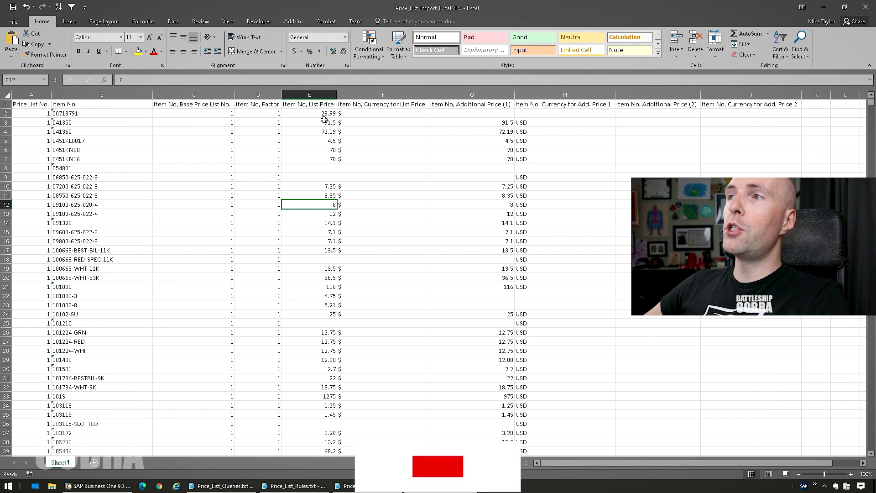
pyautogui.moveTo(323, 150); pyautogui.dragTo(312, 283)
pyautogui.click(312, 150)
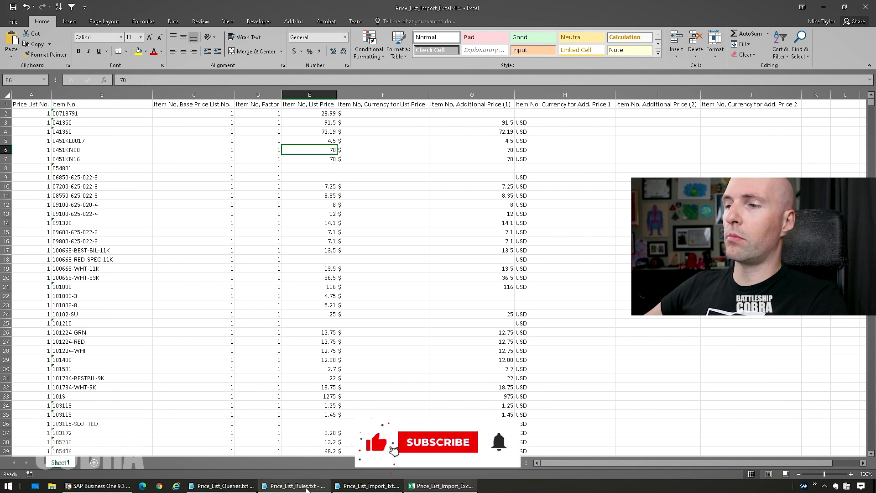
pyautogui.click(325, 114)
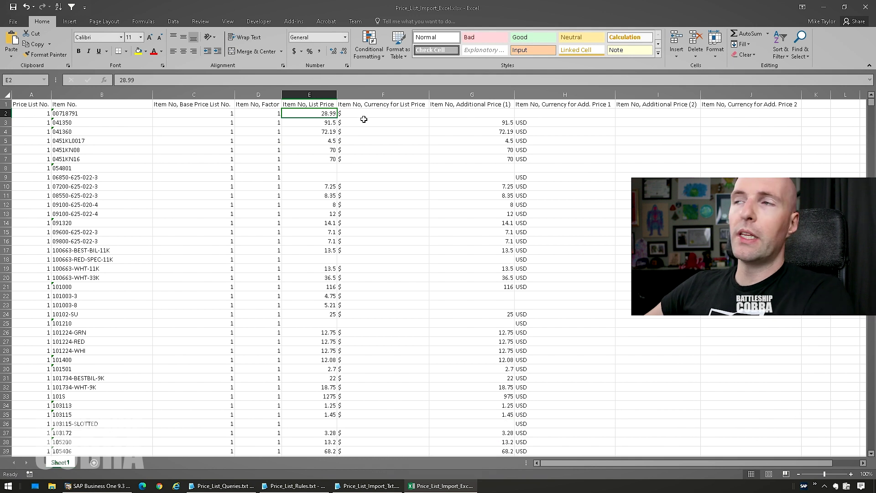
pyautogui.moveTo(358, 114); pyautogui.dragTo(352, 157)
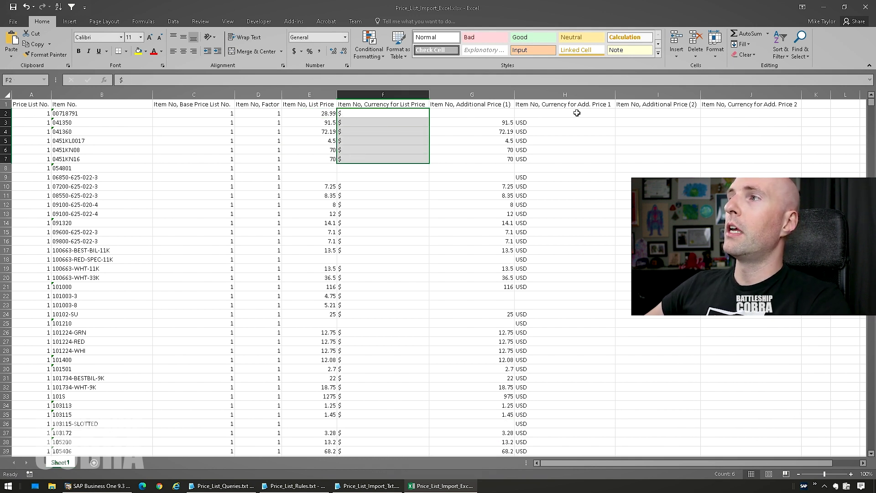
pyautogui.click(542, 106)
pyautogui.moveTo(530, 122); pyautogui.dragTo(525, 160)
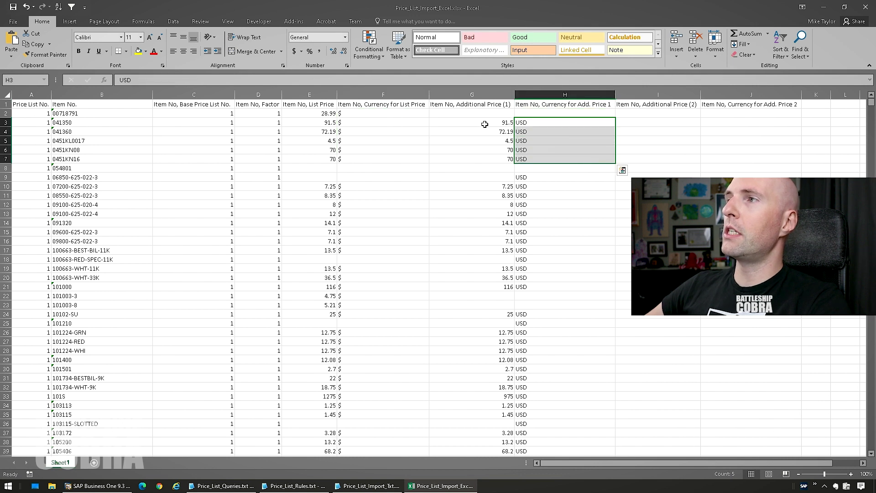
pyautogui.click(503, 122)
pyautogui.click(500, 132)
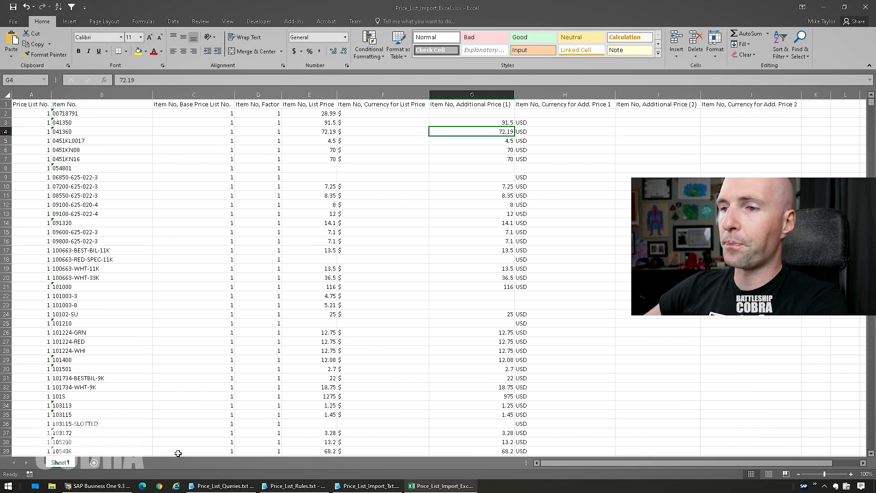
# - Open 1.Sales Price List from Inventory > Price Lists and maximize it
pyautogui.click(98, 486)
pyautogui.click(104, 7)
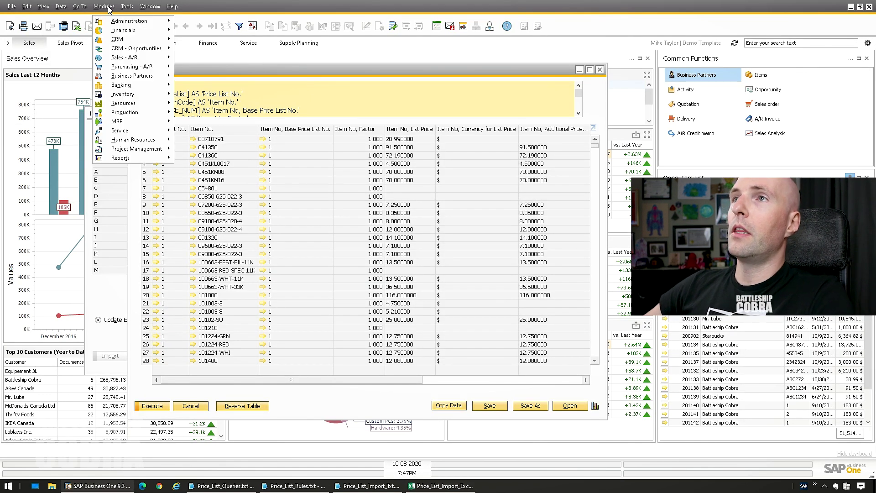
pyautogui.moveTo(125, 96)
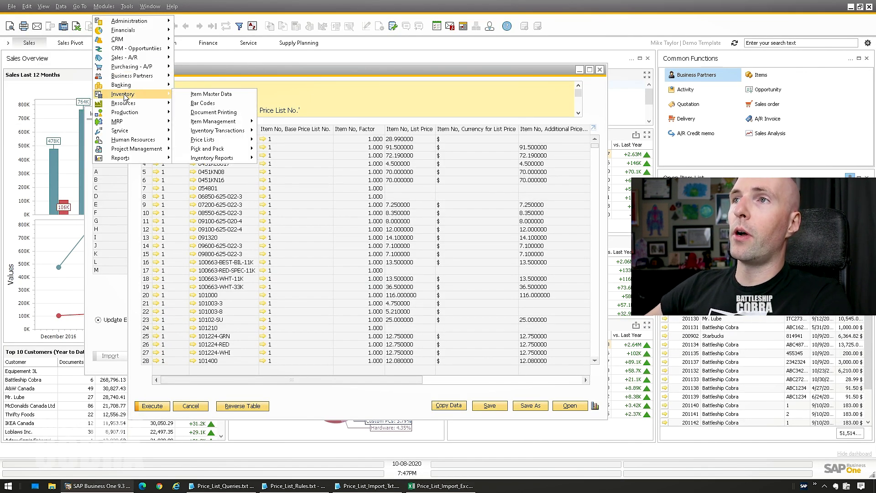
pyautogui.moveTo(220, 133)
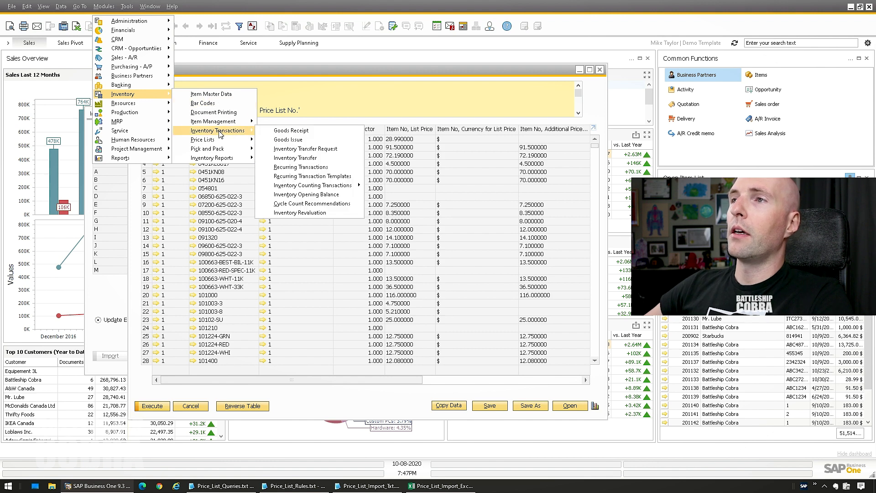
pyautogui.click(285, 139)
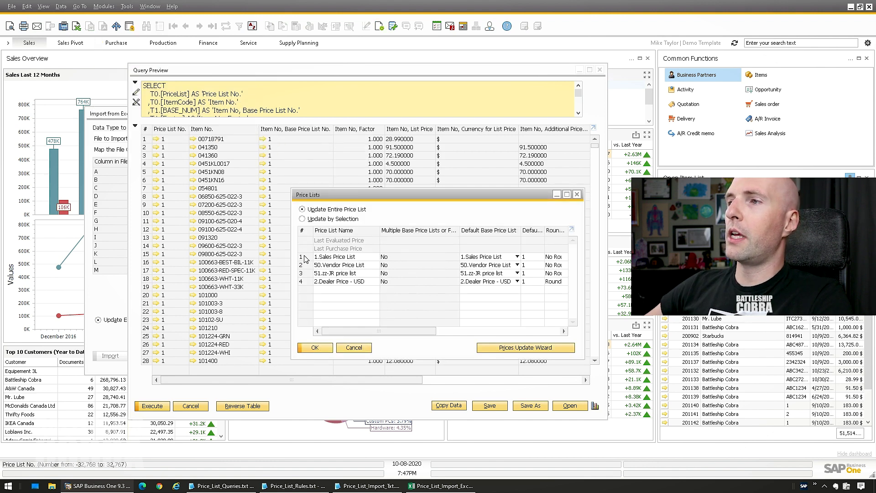
pyautogui.doubleClick(305, 259)
pyautogui.doubleClick(346, 190)
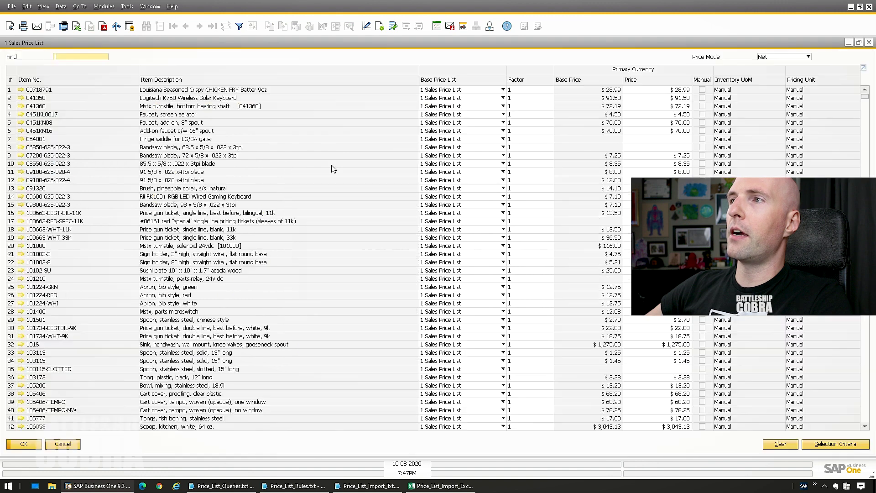
# - Make the Additional Currency 1 Base Price, Price and Manual columns visible, review, then close
pyautogui.click(393, 26)
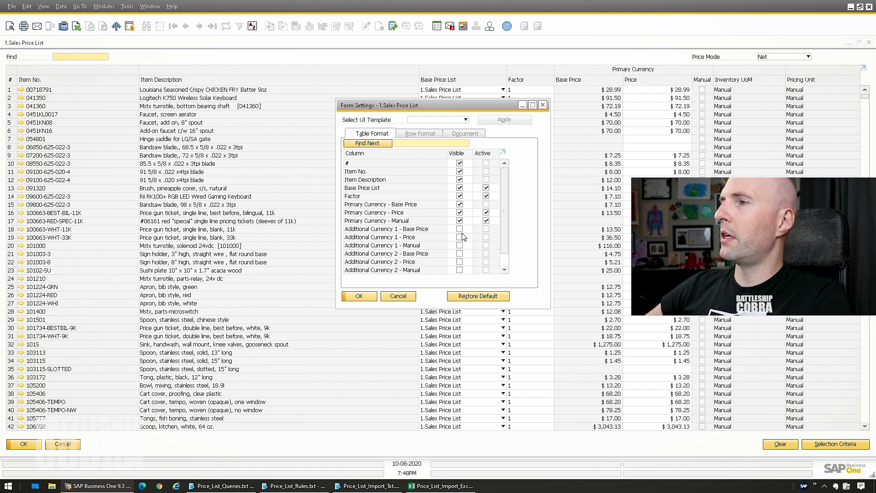
pyautogui.scroll(-1, 462, 233)
pyautogui.click(459, 212)
pyautogui.click(460, 221)
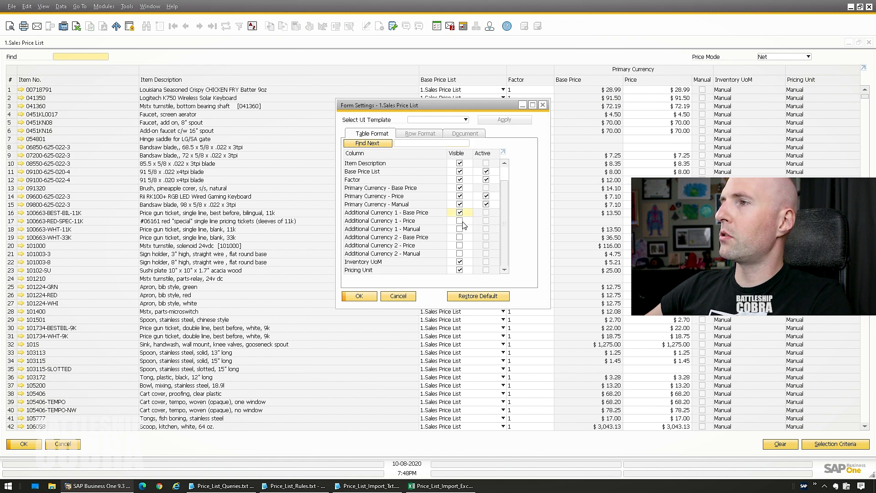
pyautogui.click(459, 229)
pyautogui.click(369, 299)
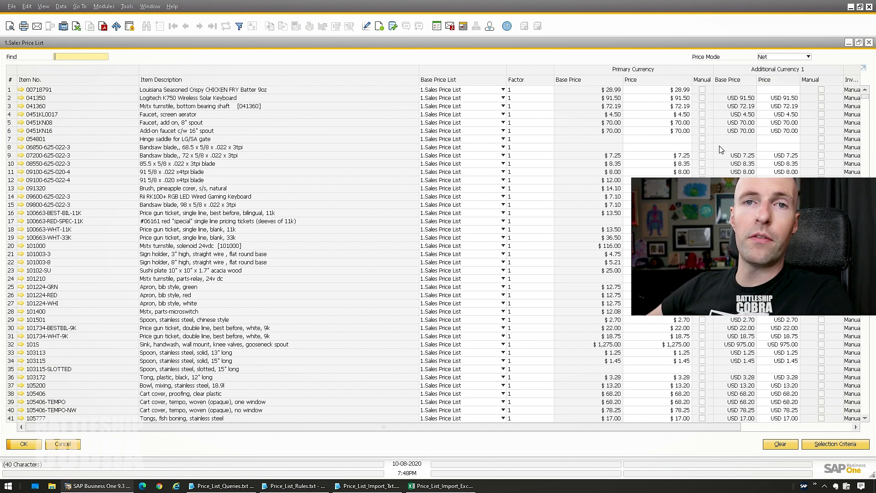
pyautogui.click(63, 444)
# - Enter new list prices 35.5, 100, 75, 5, 75 and 75 in E2:E7
pyautogui.click(431, 486)
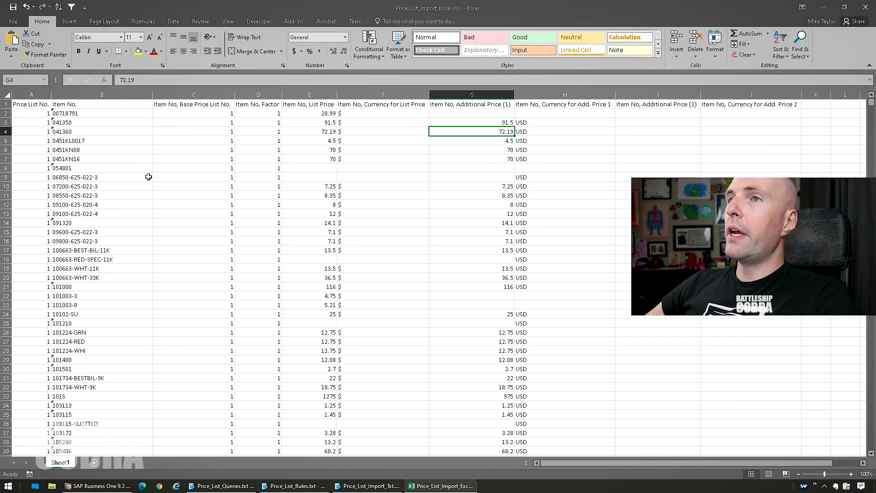
pyautogui.moveTo(321, 114); pyautogui.dragTo(322, 182)
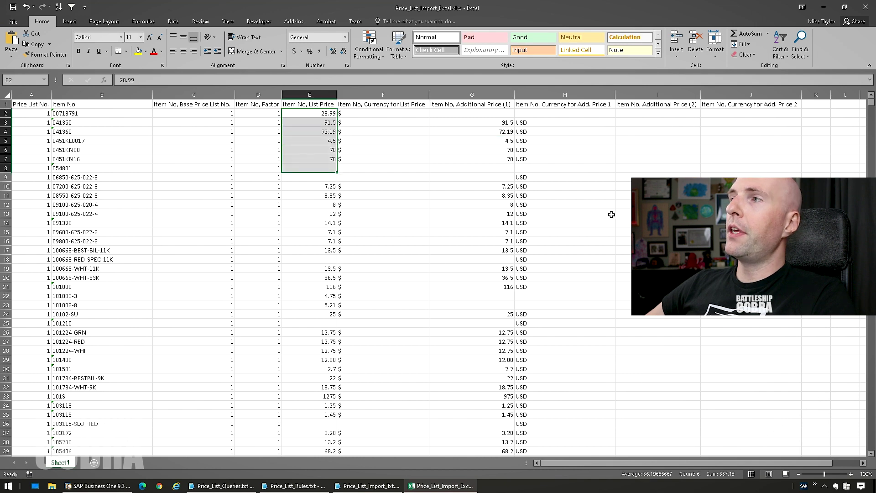
pyautogui.scroll(-20, 395, 203)
pyautogui.scroll(20, 338, 210)
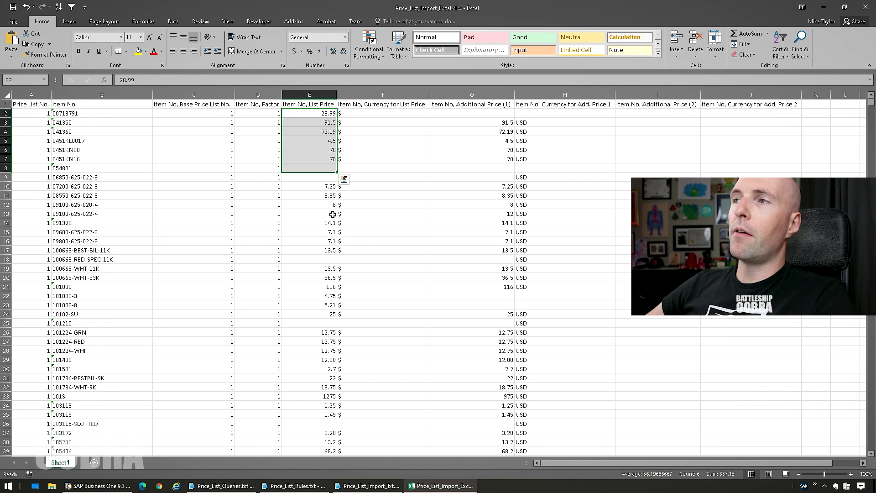
pyautogui.click(324, 136)
pyautogui.click(326, 113)
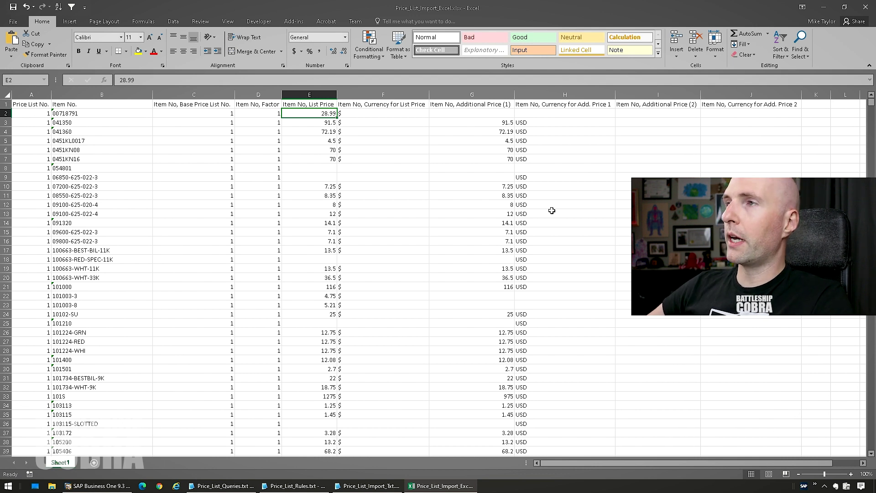
pyautogui.write('35.5')
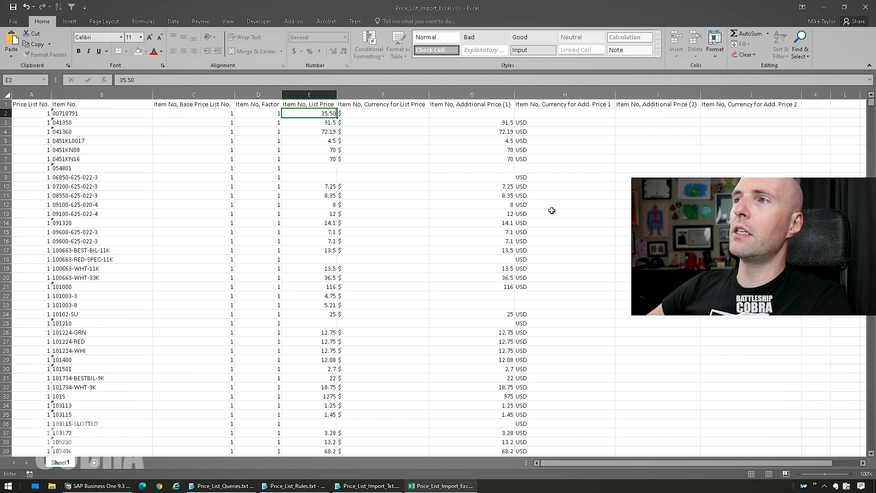
pyautogui.press('Return')
pyautogui.write('100')
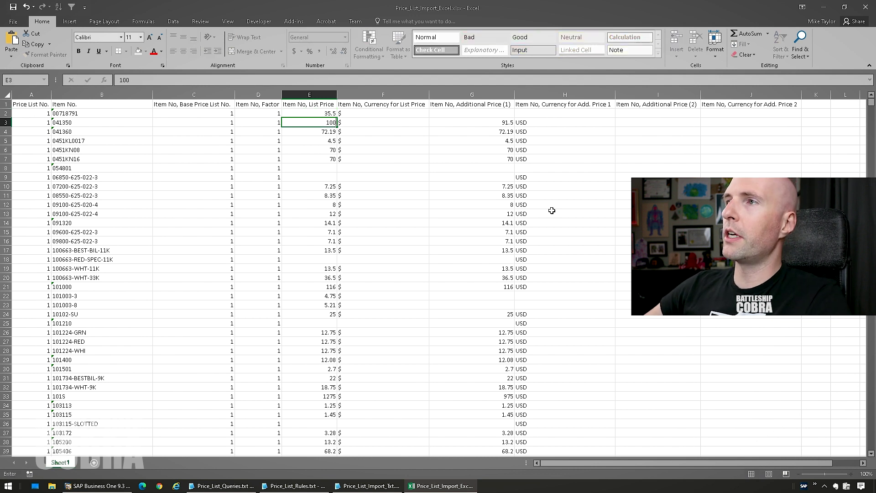
pyautogui.press('Return')
pyautogui.write('75')
pyautogui.press('Return')
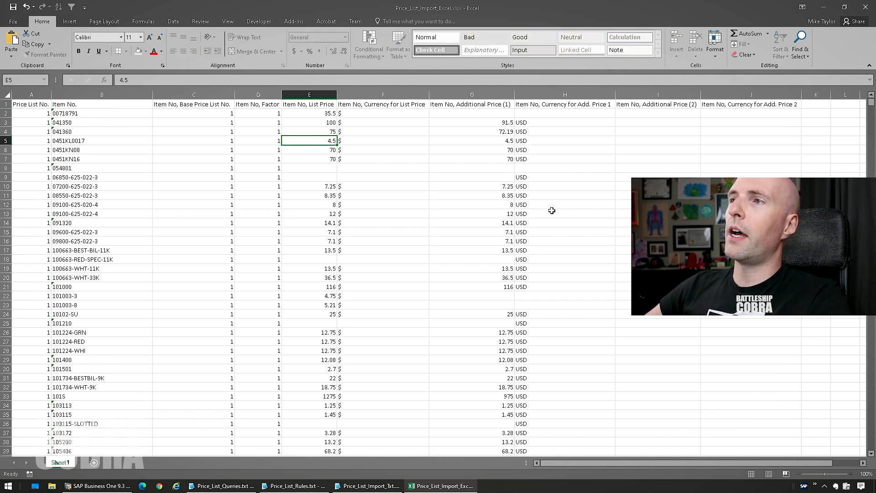
pyautogui.write('5')
pyautogui.press('Return')
pyautogui.write('75')
pyautogui.press('Return')
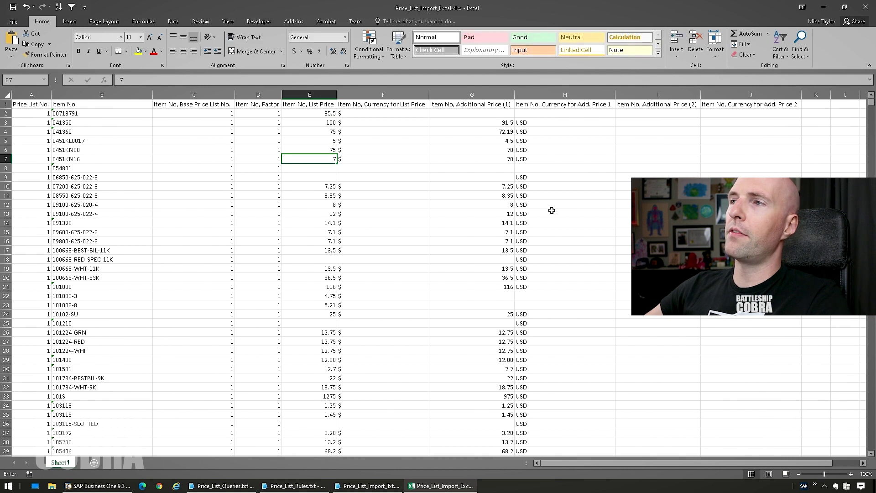
pyautogui.write('75')
# - Enter additional prices 30, 90, 72, 4, 60 and 60 in G2:G7
pyautogui.click(539, 223)
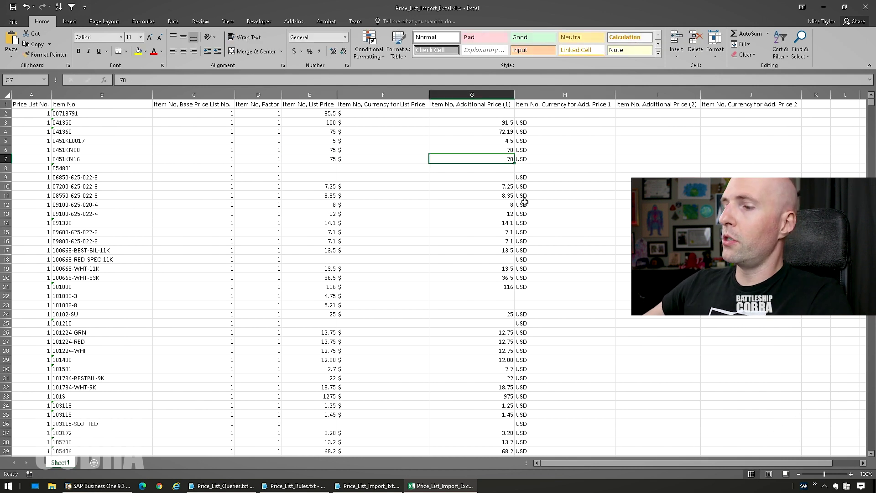
pyautogui.write('80')
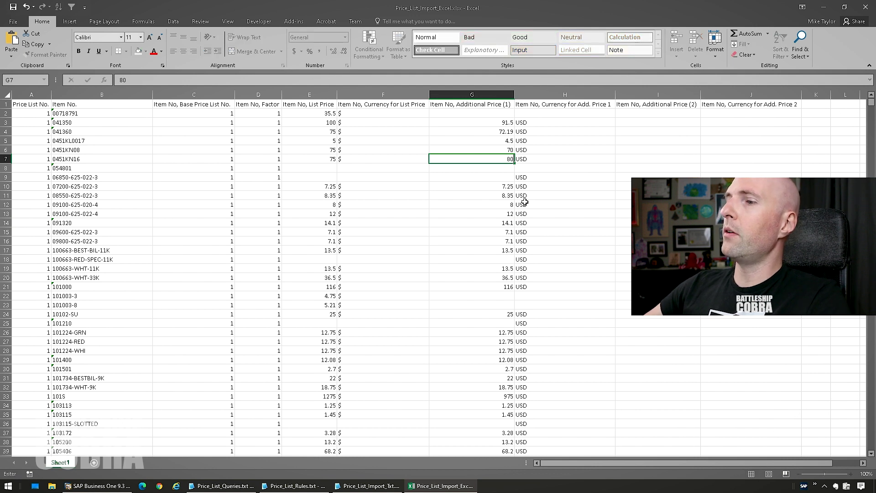
pyautogui.press('Escape')
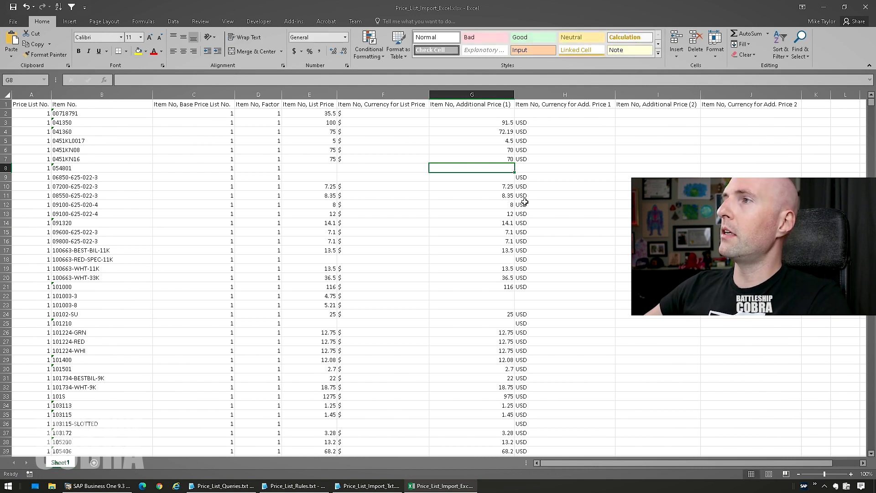
pyautogui.press('Up')
pyautogui.write('60')
pyautogui.press('Return')
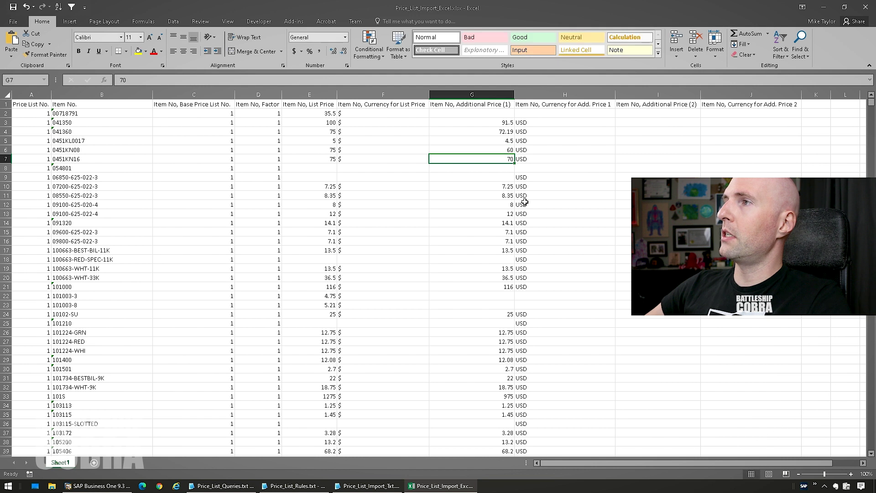
pyautogui.write('60')
pyautogui.press('Return')
pyautogui.press('Up')
pyautogui.press('Up')
pyautogui.press('Up')
pyautogui.write('4')
pyautogui.press('Return')
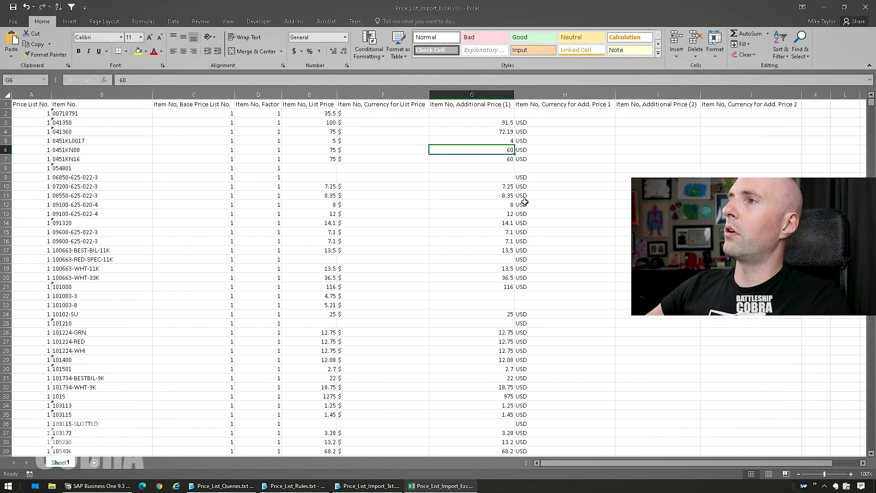
pyautogui.press('Up')
pyautogui.press('Up')
pyautogui.write('72')
pyautogui.press('Return')
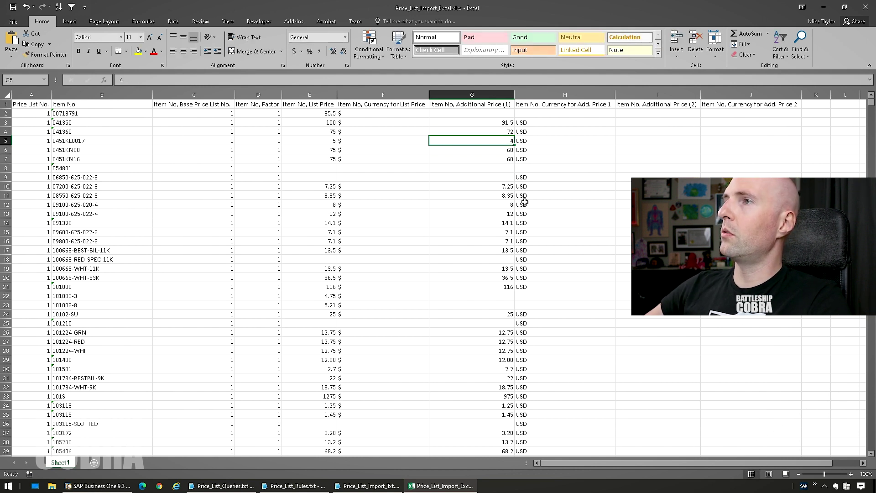
pyautogui.press('Up')
pyautogui.press('Up')
pyautogui.write('90')
pyautogui.press('Return')
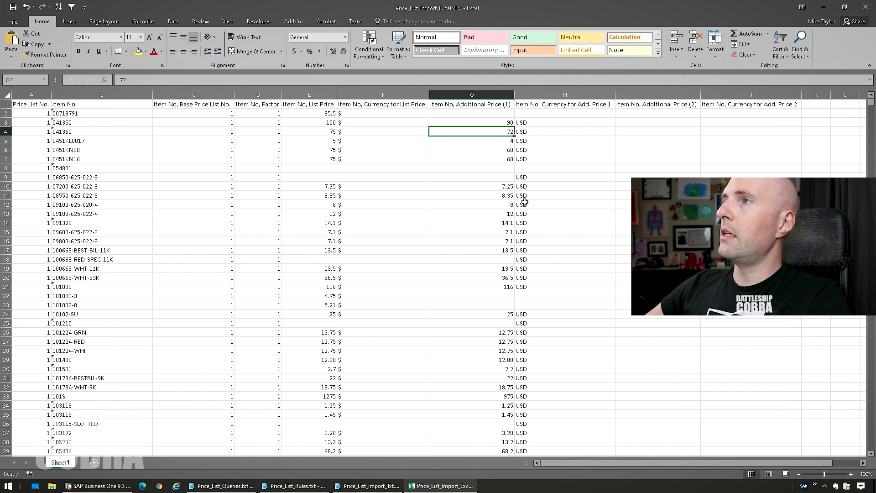
pyautogui.press('Up')
pyautogui.press('Up')
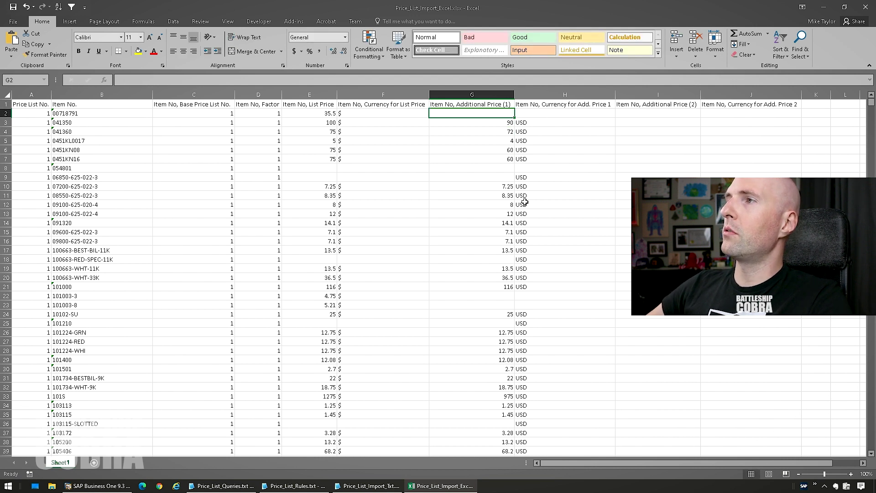
pyautogui.write('30')
# - Set USD as the additional-price currency in H2 and select H2:H7
pyautogui.press('Tab')
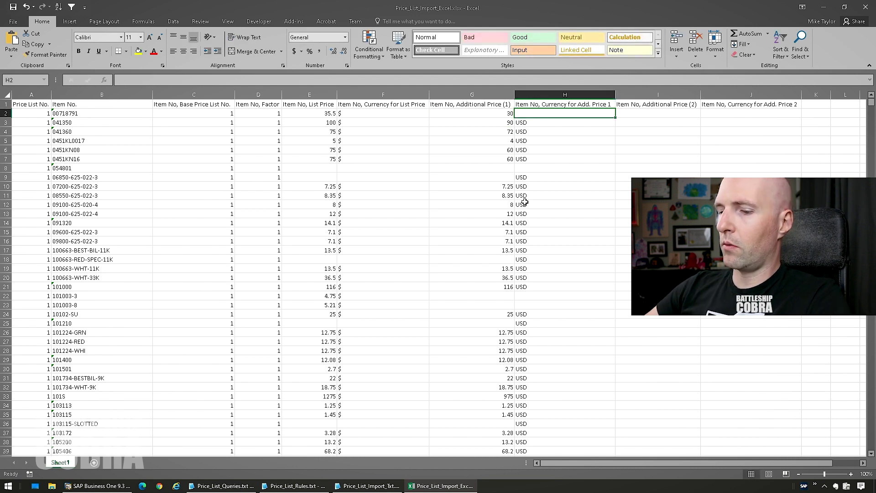
pyautogui.write('USD')
pyautogui.hotkey('ctrl', 'Return')
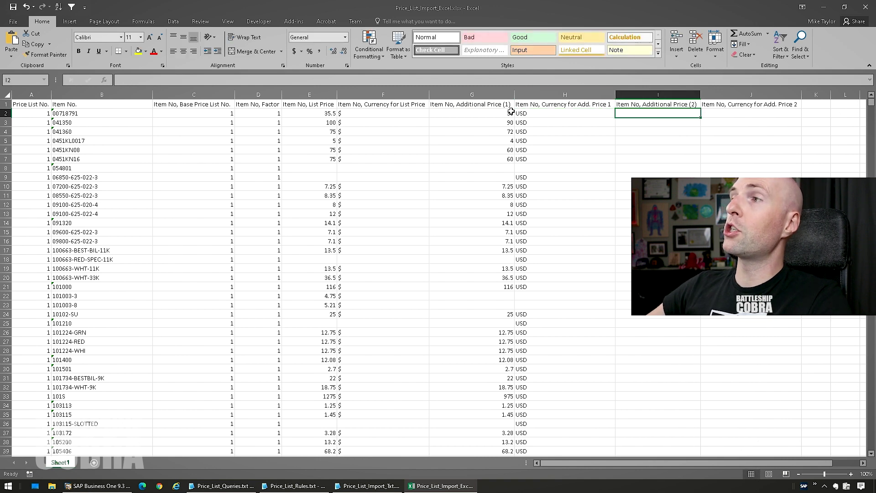
pyautogui.moveTo(518, 113); pyautogui.dragTo(529, 161)
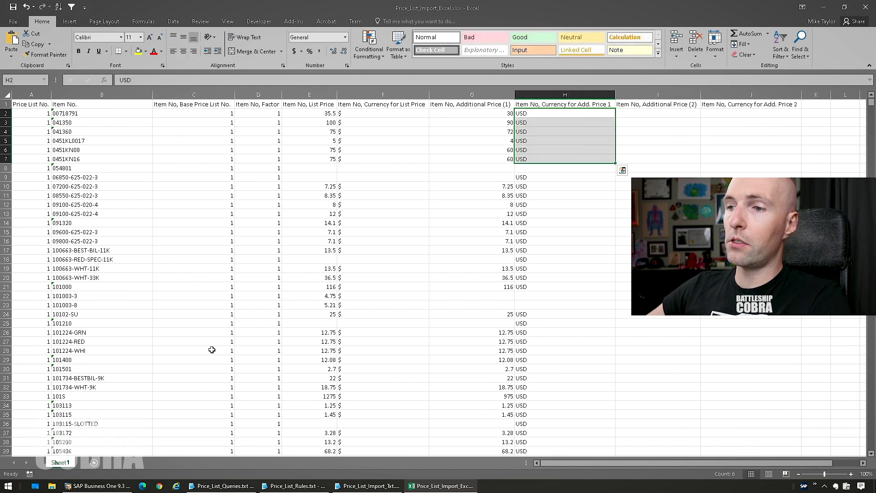
pyautogui.click(98, 486)
pyautogui.click(104, 7)
pyautogui.moveTo(107, 24)
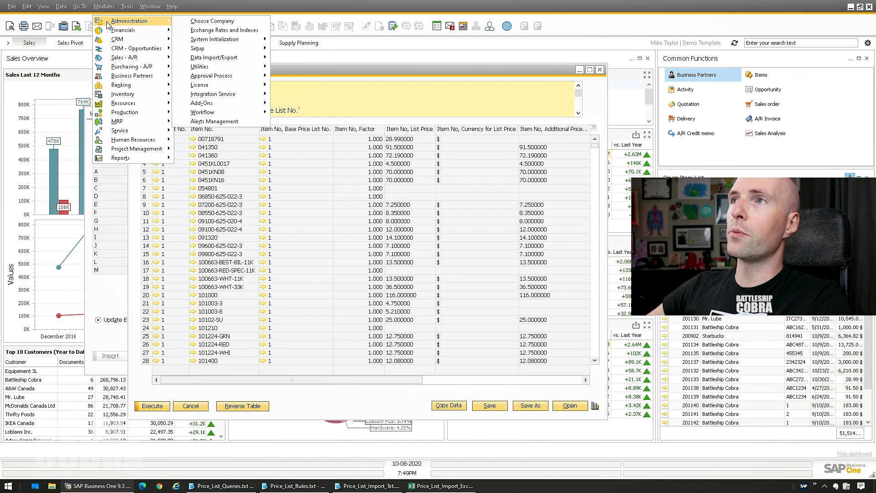
pyautogui.moveTo(212, 50)
pyautogui.moveTo(300, 61)
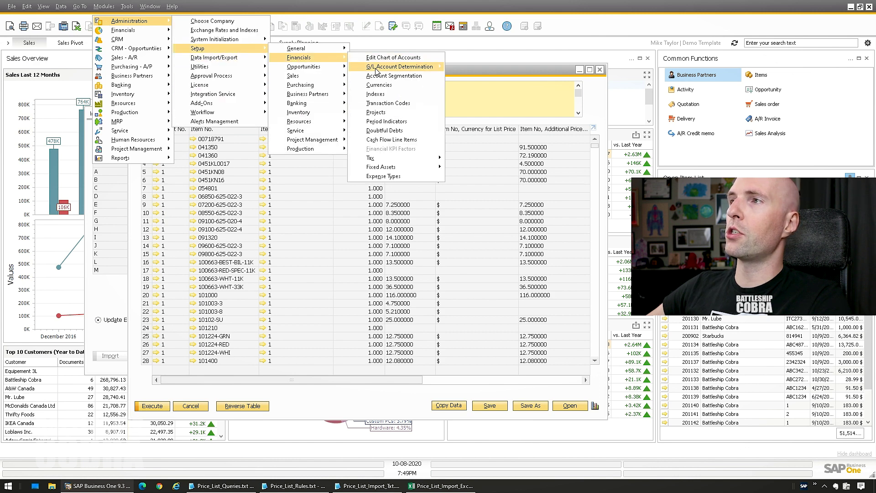
pyautogui.click(379, 85)
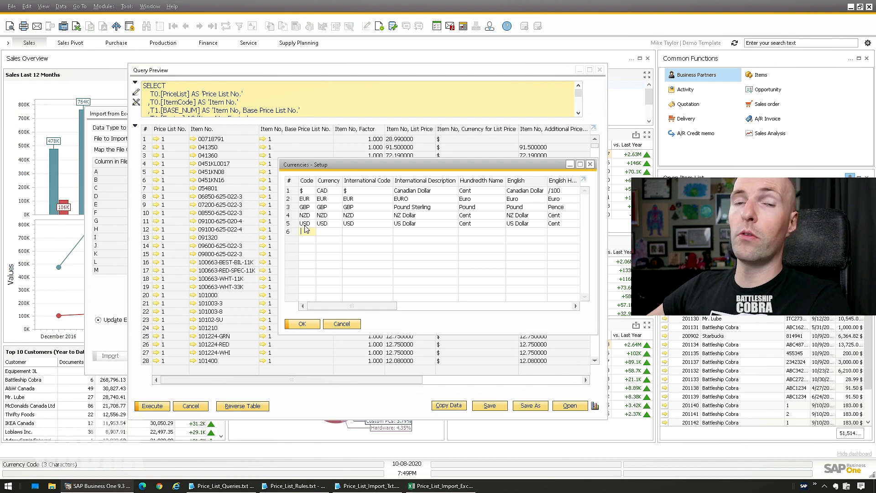
pyautogui.click(342, 324)
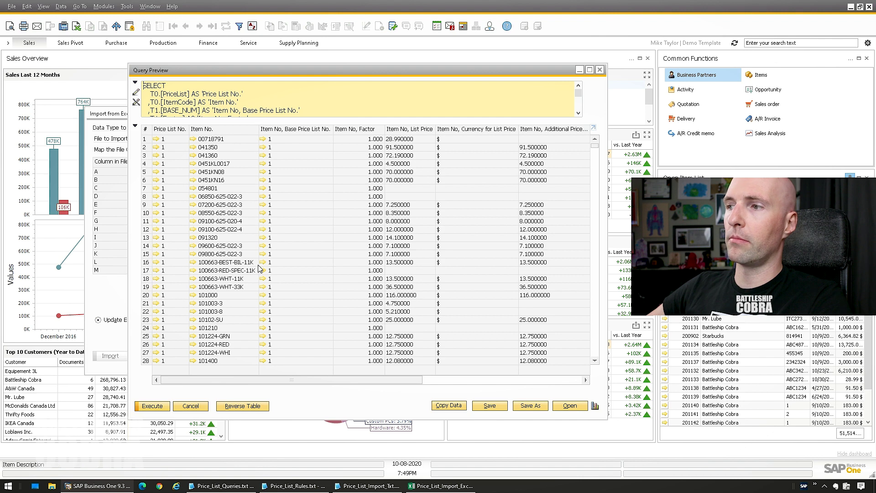
pyautogui.click(440, 486)
pyautogui.click(328, 146)
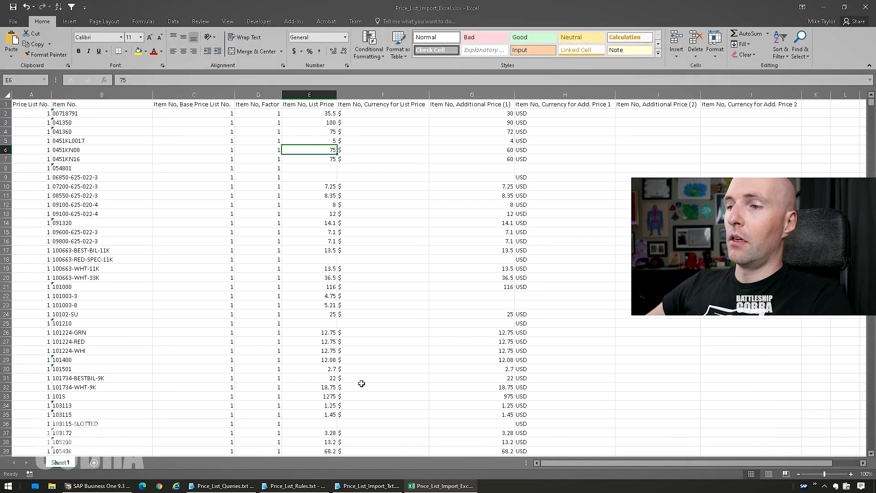
pyautogui.click(296, 486)
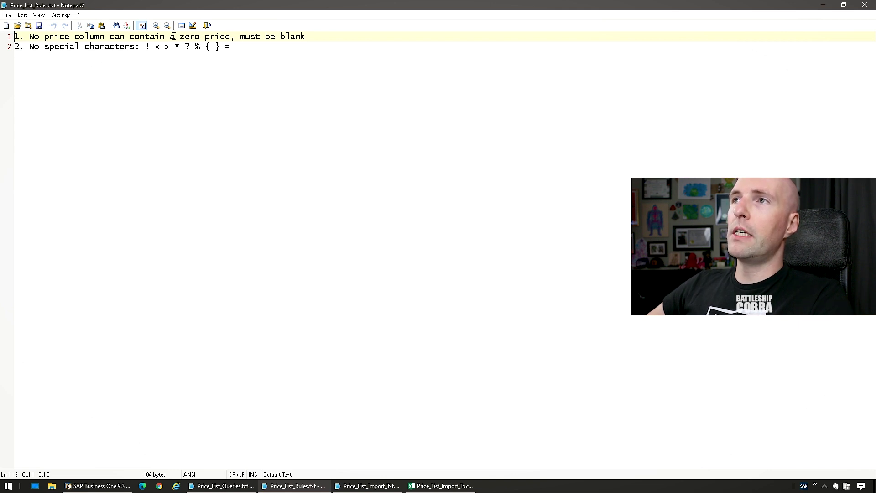
pyautogui.moveTo(174, 36); pyautogui.dragTo(308, 38)
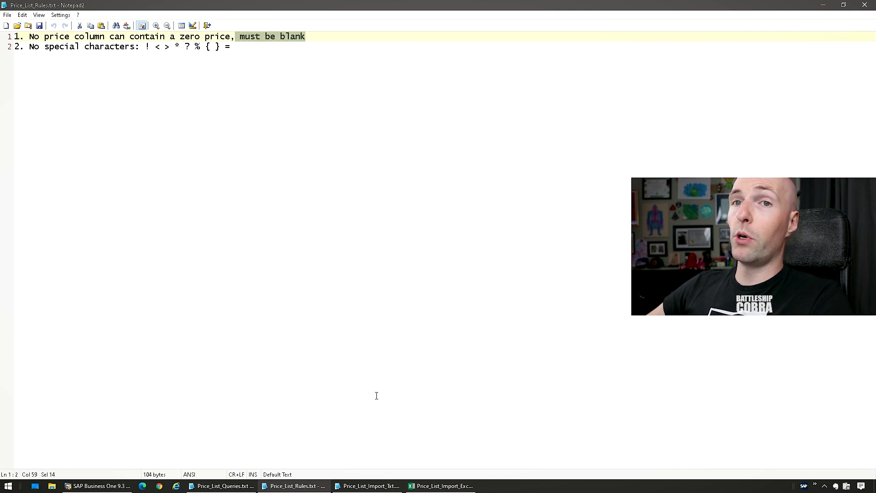
pyautogui.click(318, 37)
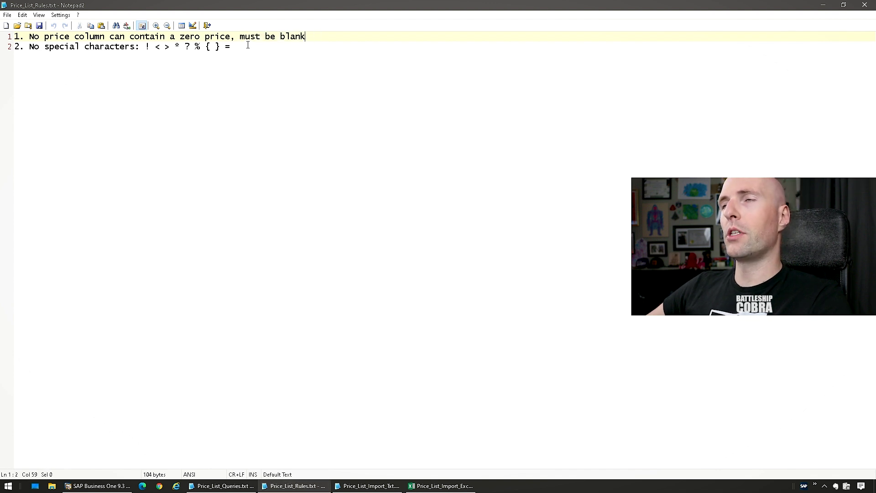
pyautogui.moveTo(30, 46); pyautogui.dragTo(261, 52)
pyautogui.click(149, 47)
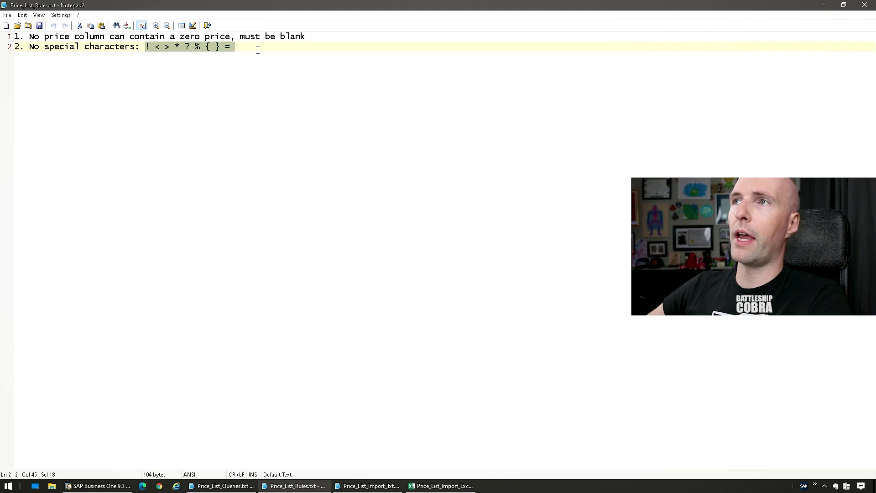
pyautogui.click(279, 44)
pyautogui.moveTo(311, 35); pyautogui.dragTo(66, 46)
pyautogui.click(55, 46)
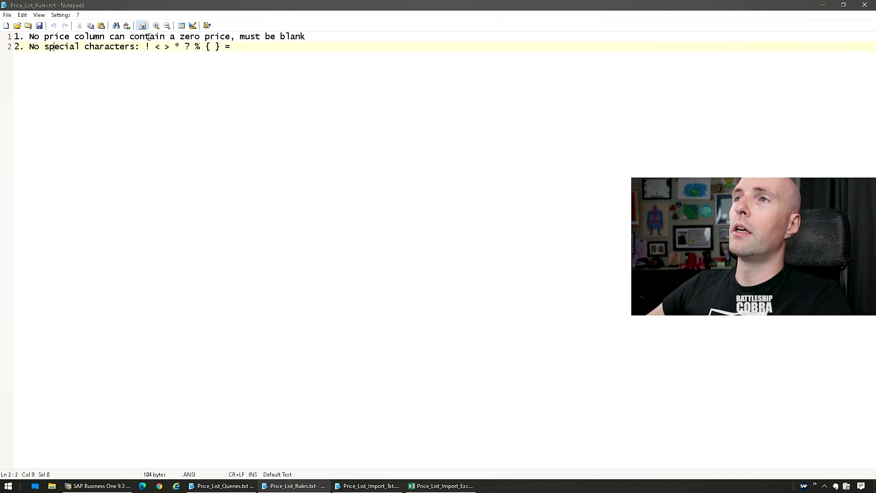
pyautogui.moveTo(187, 36); pyautogui.dragTo(241, 37)
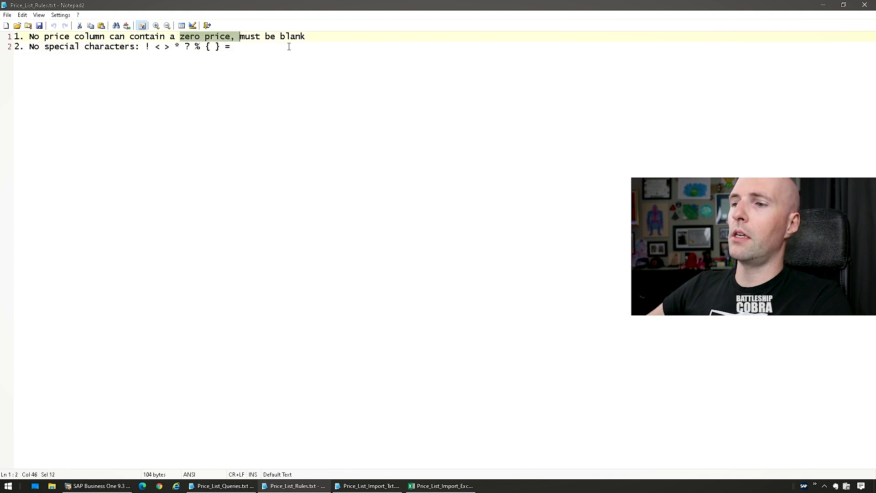
pyautogui.click(235, 46)
pyautogui.click(436, 486)
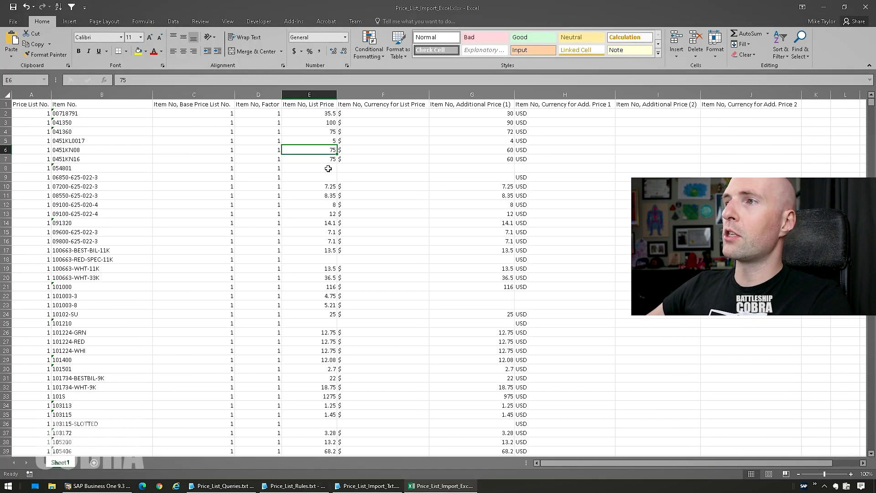
# - Clear the stray USD from H9, then copy the edited price rows 2–7
pyautogui.moveTo(329, 167); pyautogui.dragTo(329, 177)
pyautogui.moveTo(484, 168); pyautogui.dragTo(507, 177)
pyautogui.click(538, 174)
pyautogui.press('Delete')
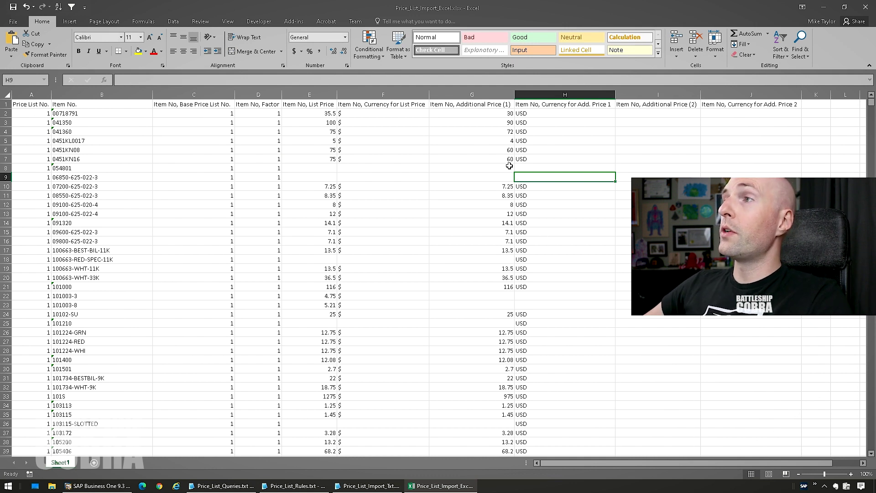
pyautogui.click(338, 141)
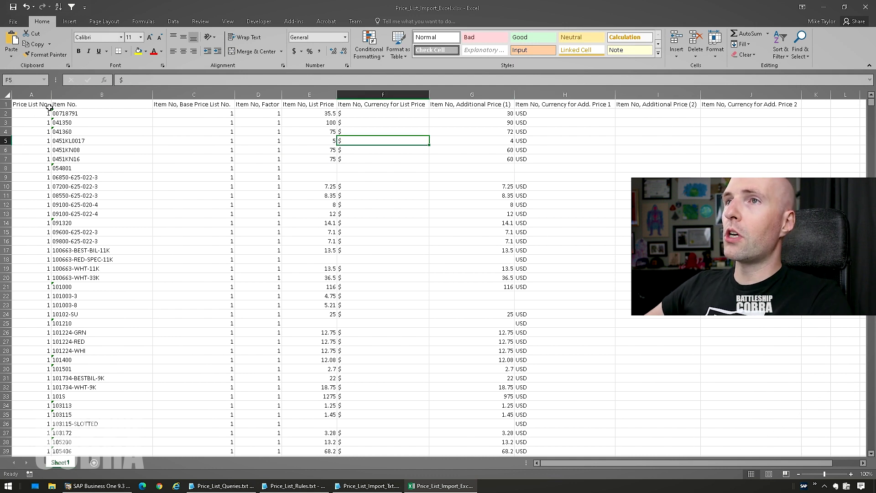
pyautogui.moveTo(35, 112); pyautogui.dragTo(773, 159)
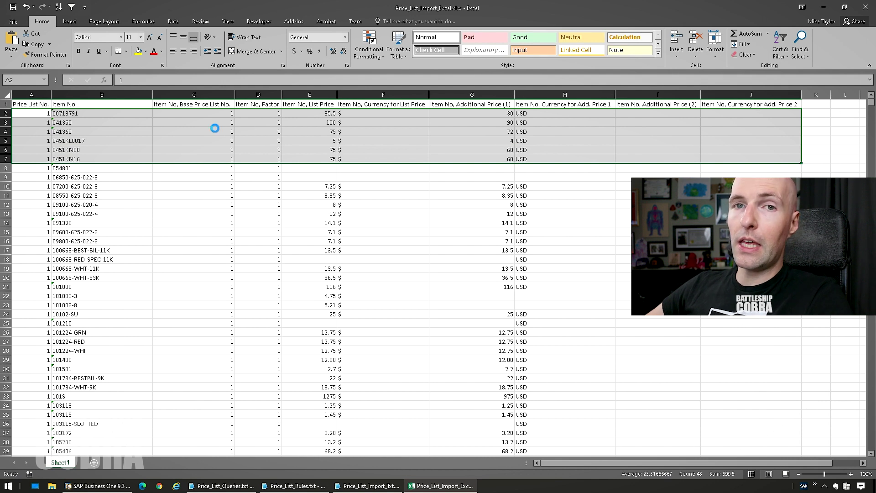
pyautogui.hotkey('ctrl', 'c')
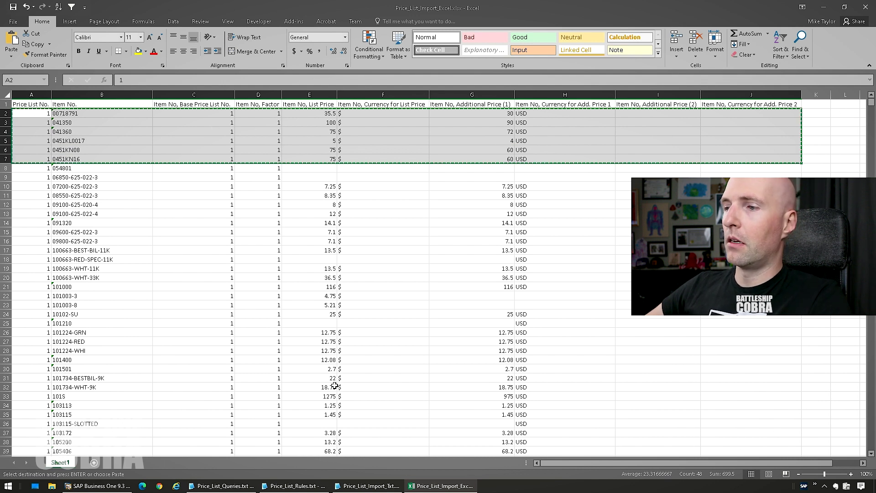
# - Replace Price_List_Import_Txt.txt's old line with the six copied price rows, trim the blank line, and save
pyautogui.moveTo(333, 489)
pyautogui.click(353, 489)
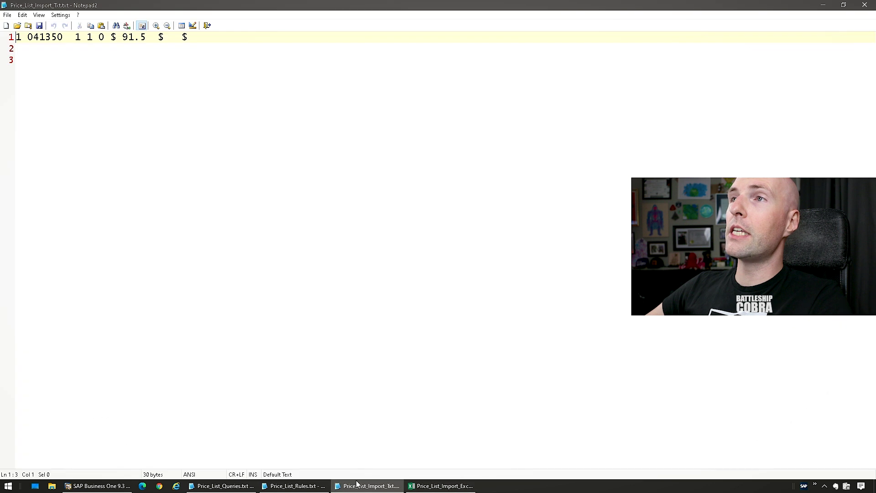
pyautogui.moveTo(206, 37); pyautogui.dragTo(28, 171)
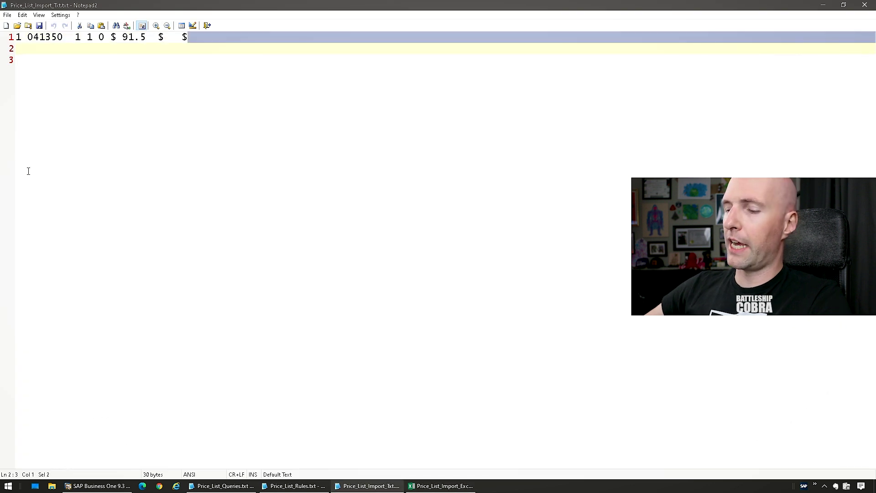
pyautogui.hotkey('ctrl', 'a')
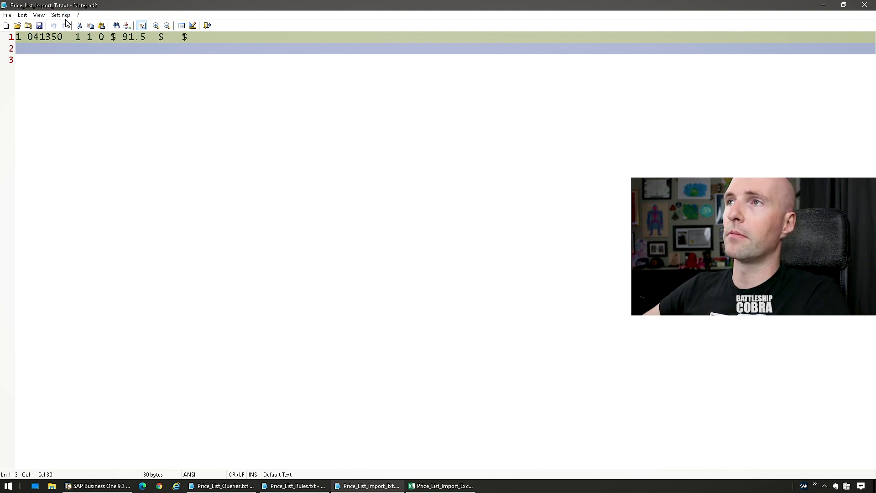
pyautogui.hotkey('ctrl', 'v')
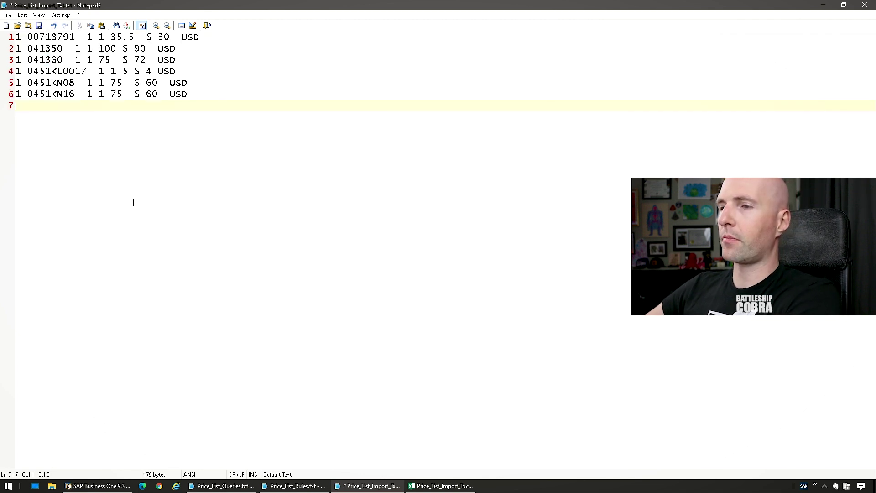
pyautogui.press('BackSpace')
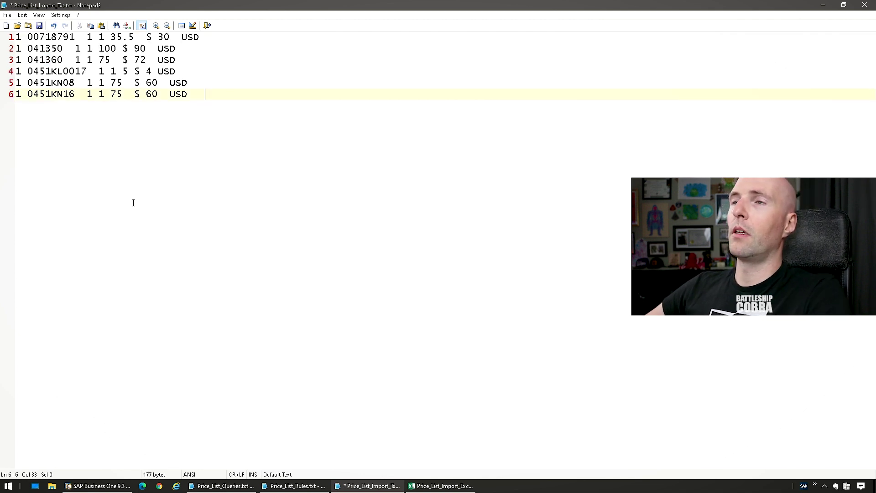
pyautogui.click(7, 14)
pyautogui.click(13, 58)
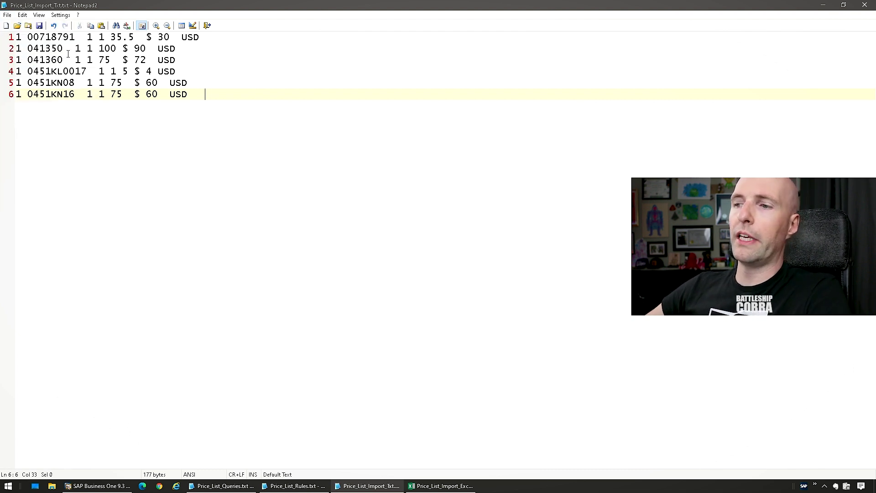
# - Recheck the Excel price sheet, then save Price_List_Import_Txt.txt once more
pyautogui.click(440, 486)
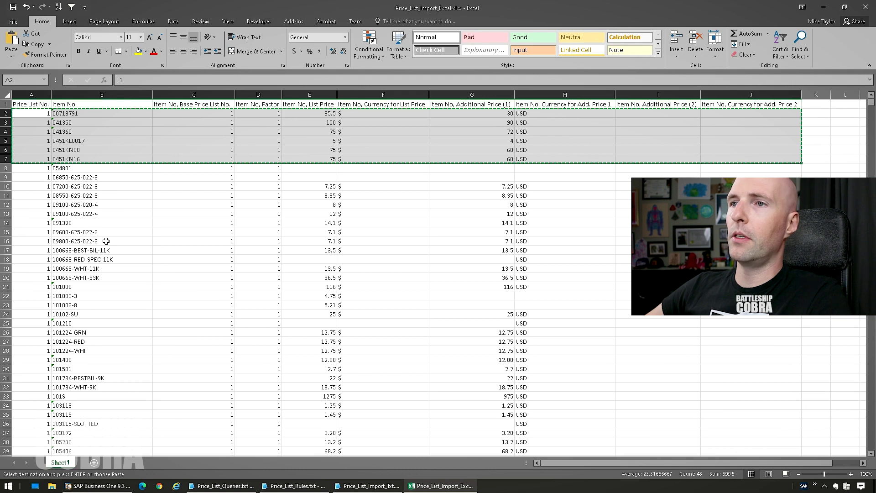
pyautogui.moveTo(869, 111); pyautogui.dragTo(868, 80)
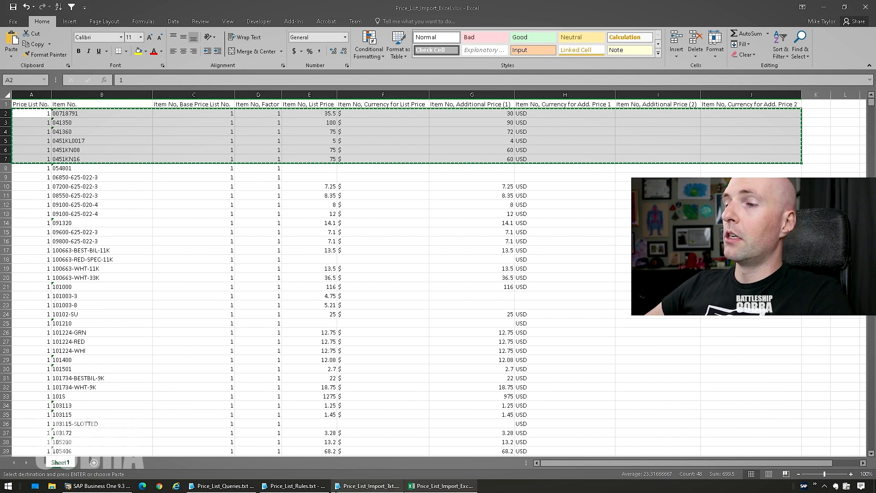
pyautogui.click(336, 488)
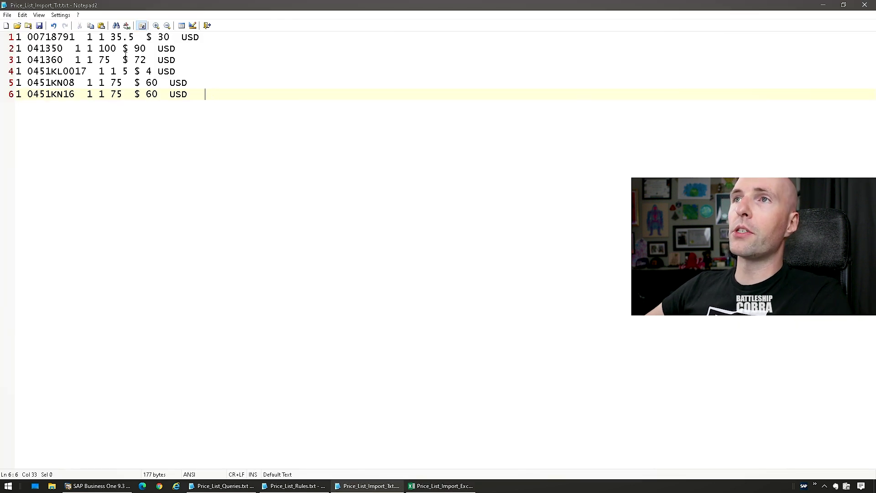
pyautogui.click(7, 14)
pyautogui.click(12, 56)
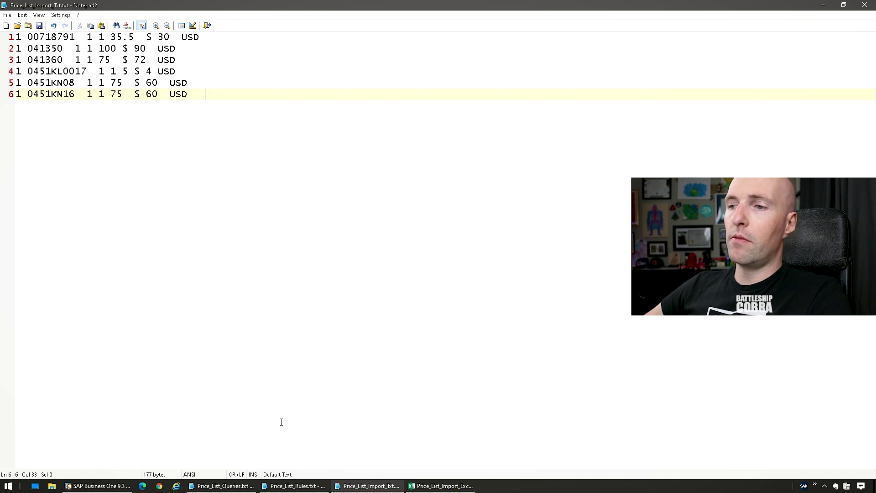
pyautogui.click(109, 485)
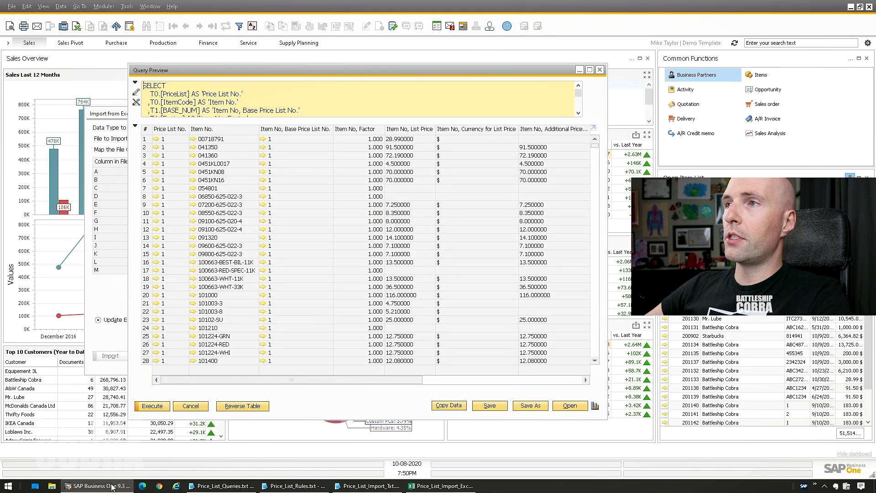
# - Point the Import from Excel window at Price_List_Import_Txt.txt as the file to import
pyautogui.click(110, 114)
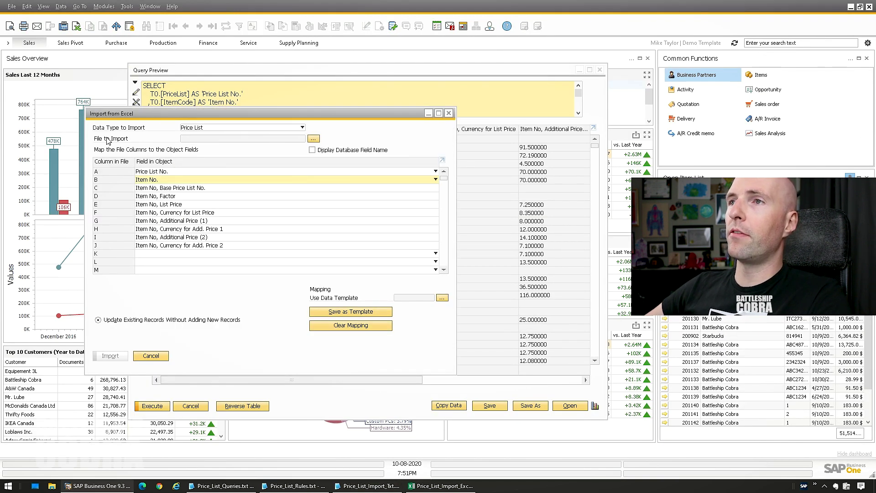
pyautogui.click(314, 139)
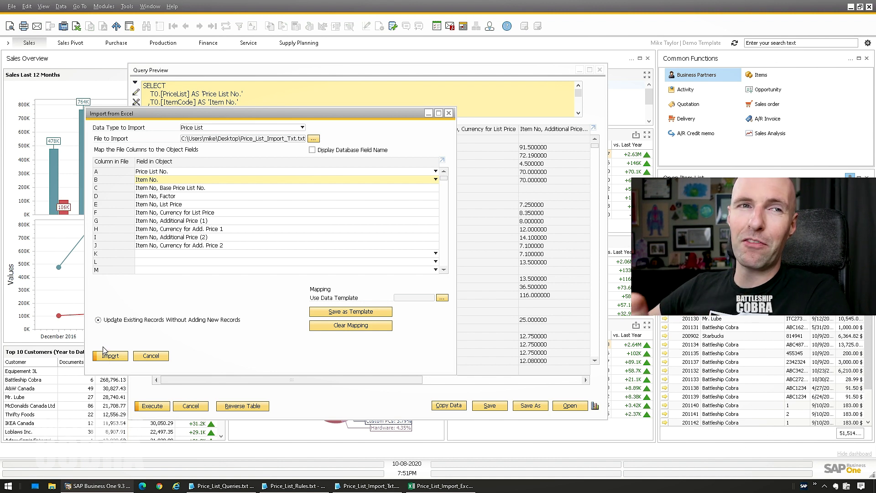
pyautogui.click(104, 6)
pyautogui.moveTo(151, 20)
pyautogui.moveTo(221, 68)
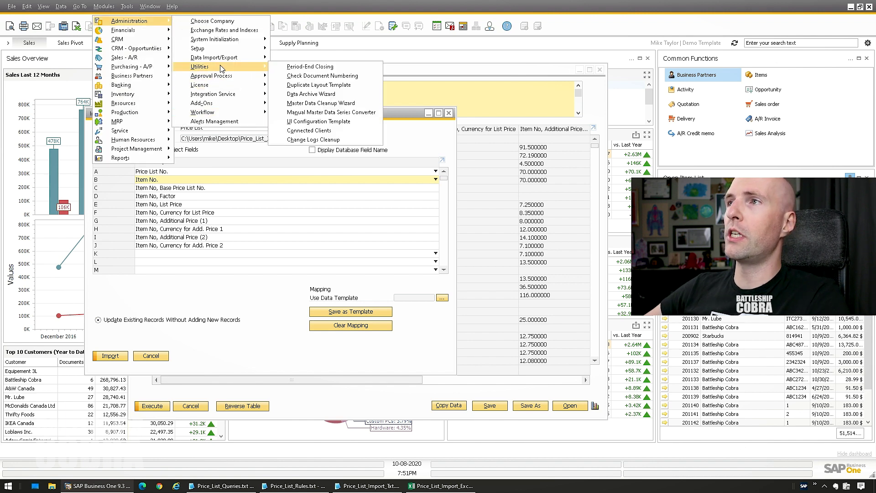
pyautogui.click(309, 131)
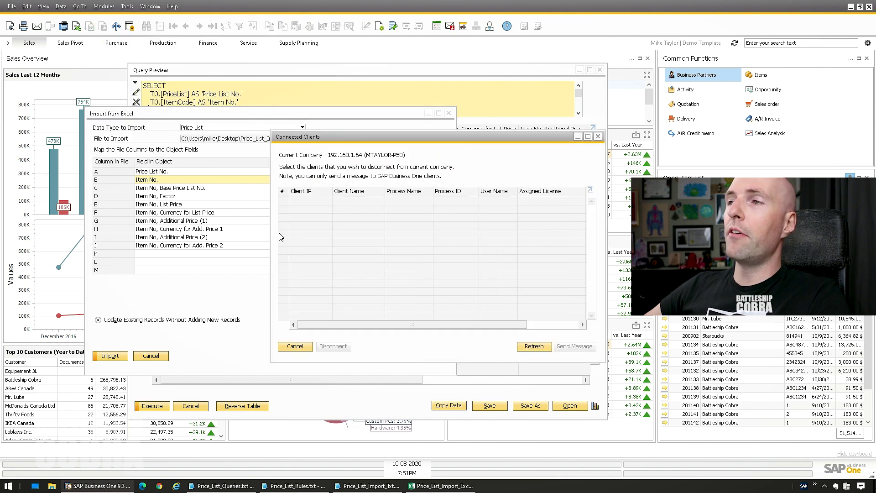
pyautogui.moveTo(505, 134); pyautogui.dragTo(289, 110)
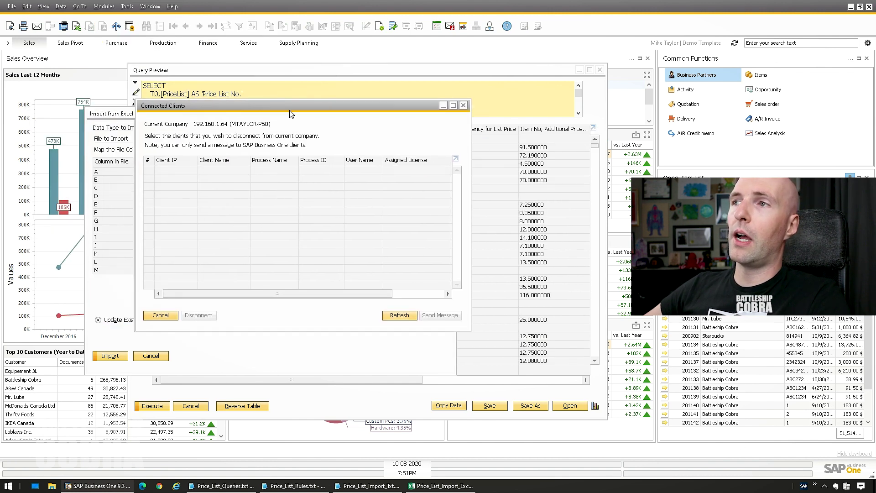
pyautogui.click(160, 315)
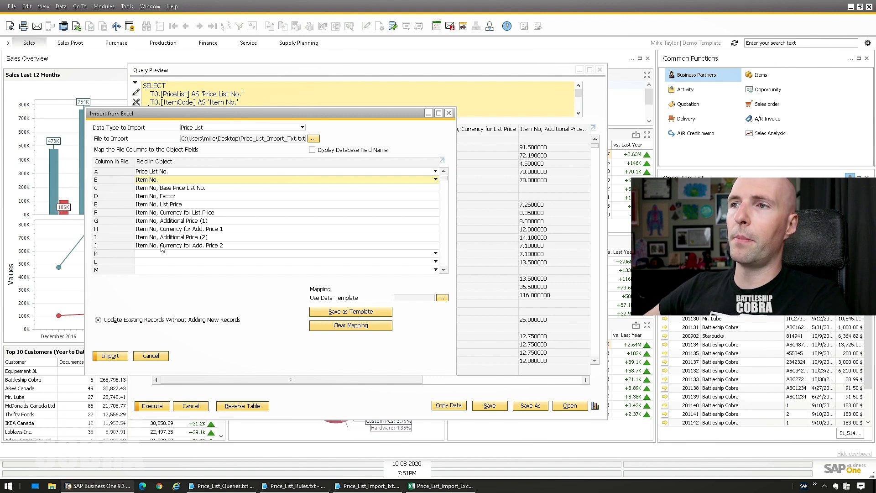
# - Run the price list import and copy item number 041350 from cell B3 in Excel
pyautogui.click(119, 361)
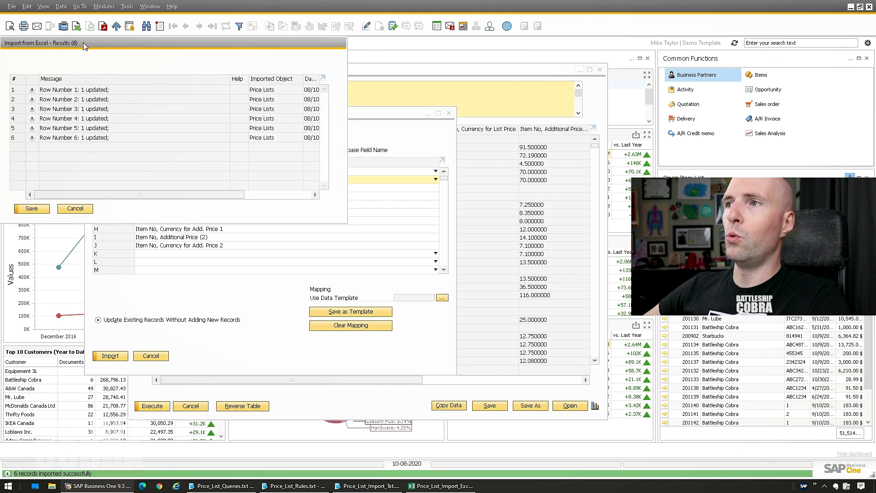
pyautogui.click(440, 486)
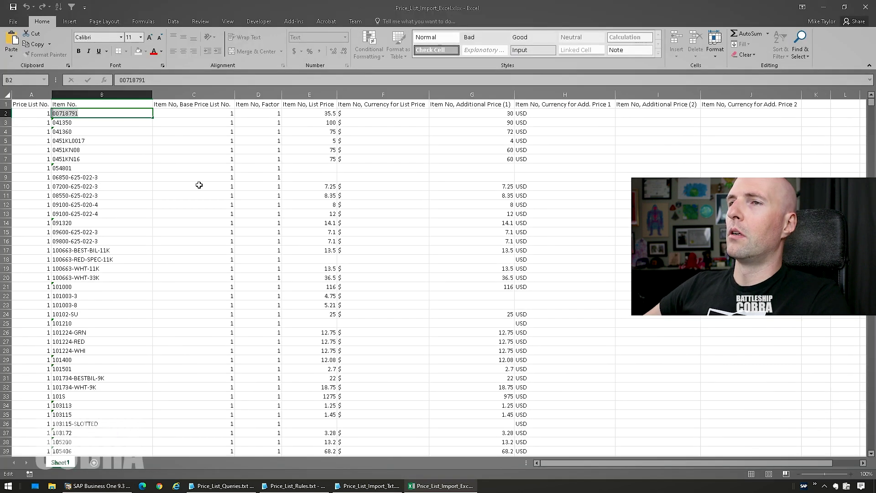
pyautogui.click(79, 126)
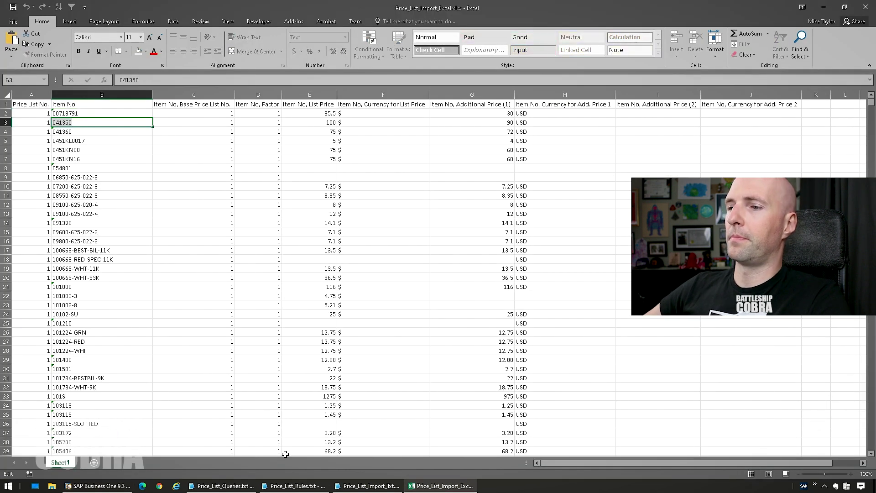
pyautogui.click(99, 486)
# - Find item 041350 in Item Master Data and check its list and additional prices
pyautogui.click(104, 6)
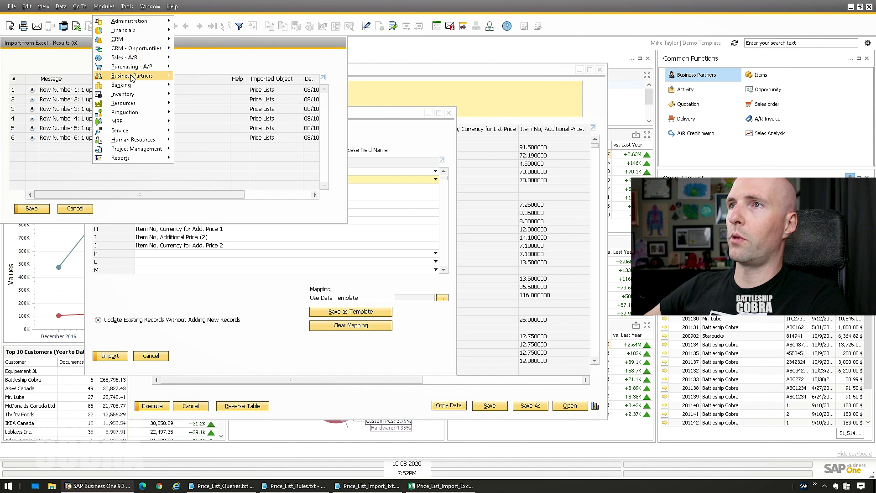
pyautogui.click(208, 98)
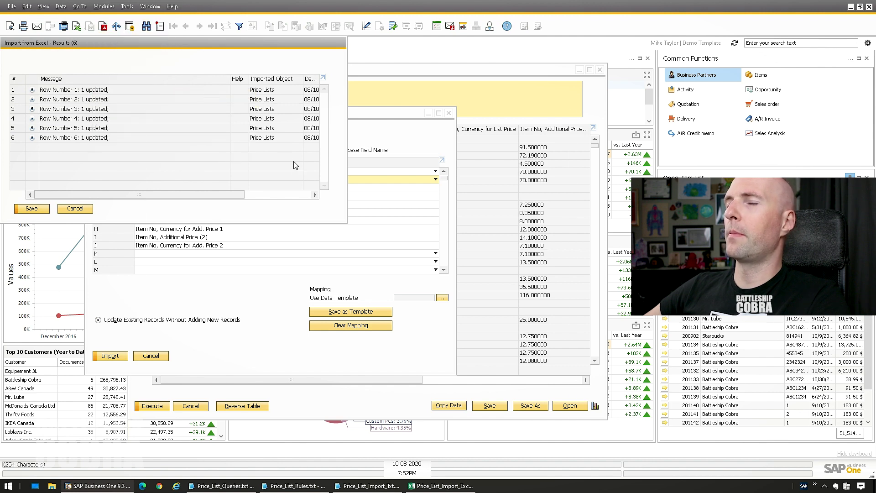
pyautogui.hotkey('ctrl', 'v')
pyautogui.press('Return')
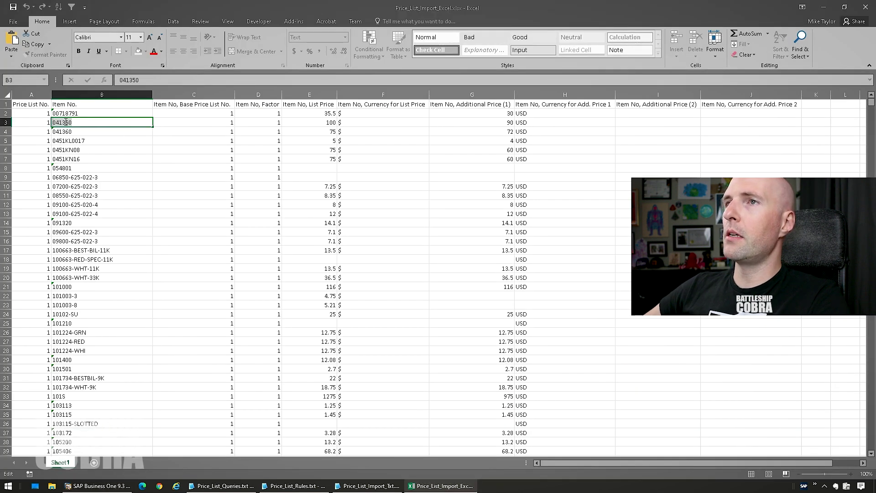
pyautogui.click(316, 124)
pyautogui.click(498, 122)
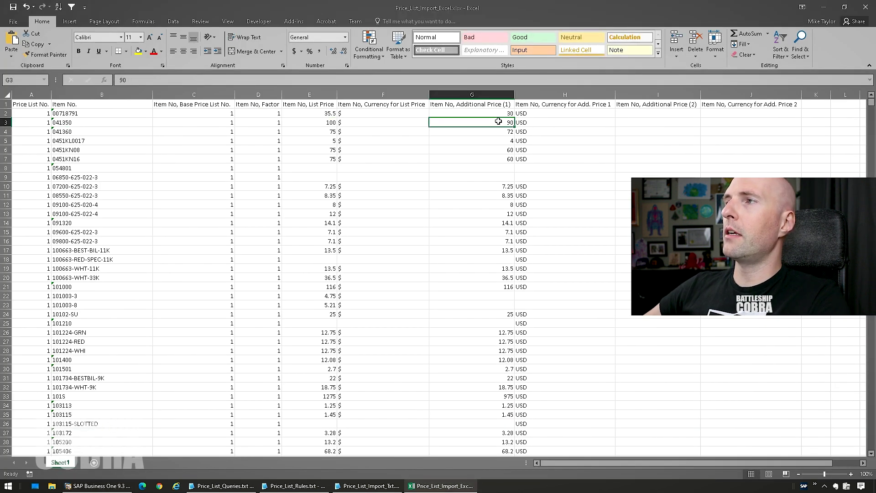
# - Switch item 041350's unit price to Additional Currency, showing USD 90.00
pyautogui.click(98, 486)
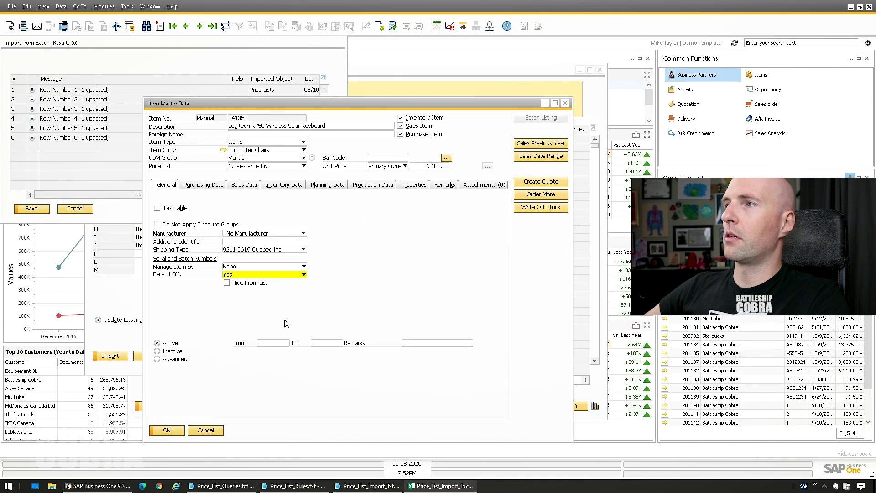
pyautogui.click(399, 167)
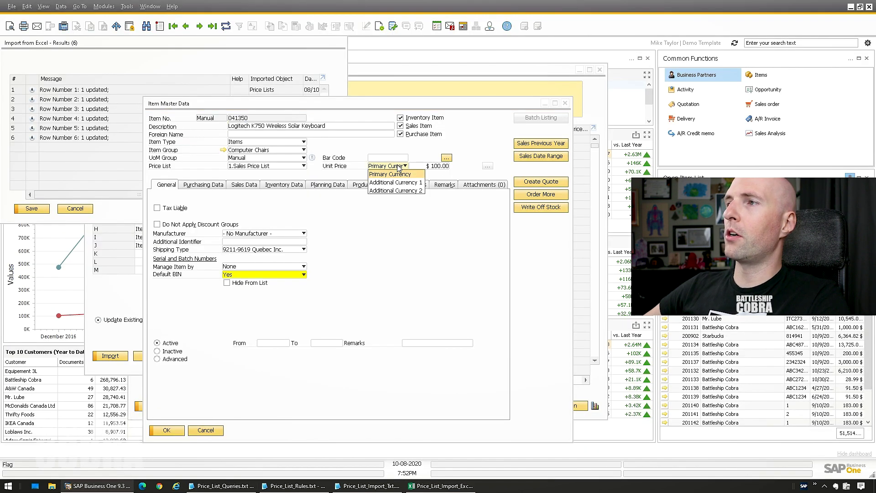
pyautogui.click(388, 176)
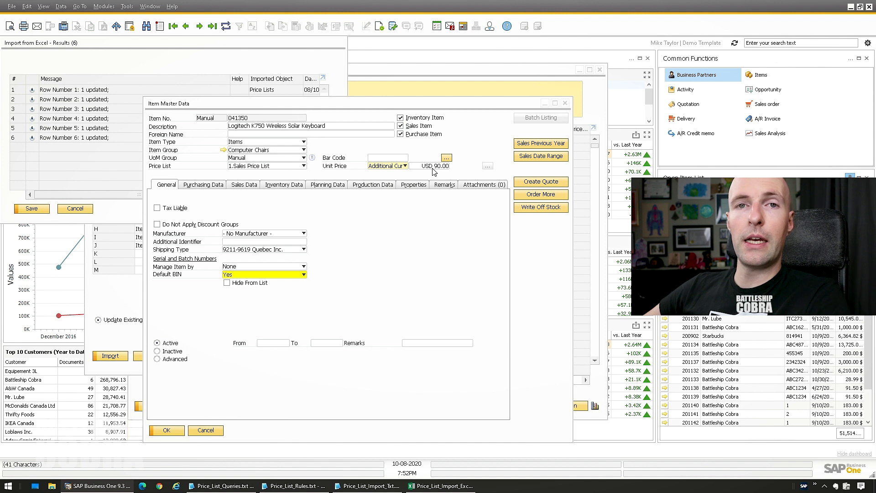